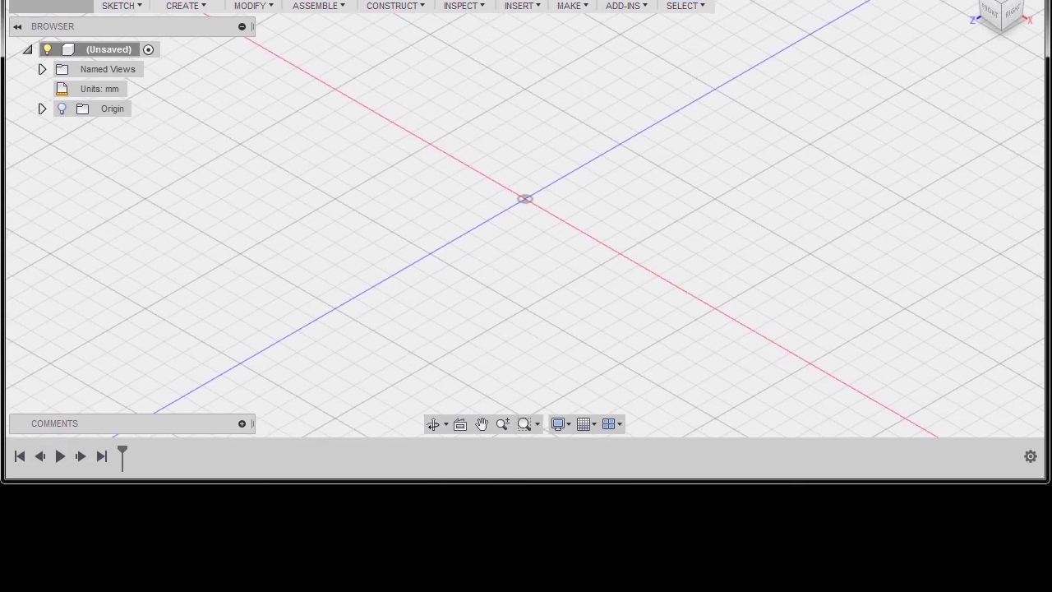
Step: In Preferences, turn off Show ghosted result body under General > Design, then go to the Preview Functionality page
{"action": "left_click", "coordinate": [594, 436]}
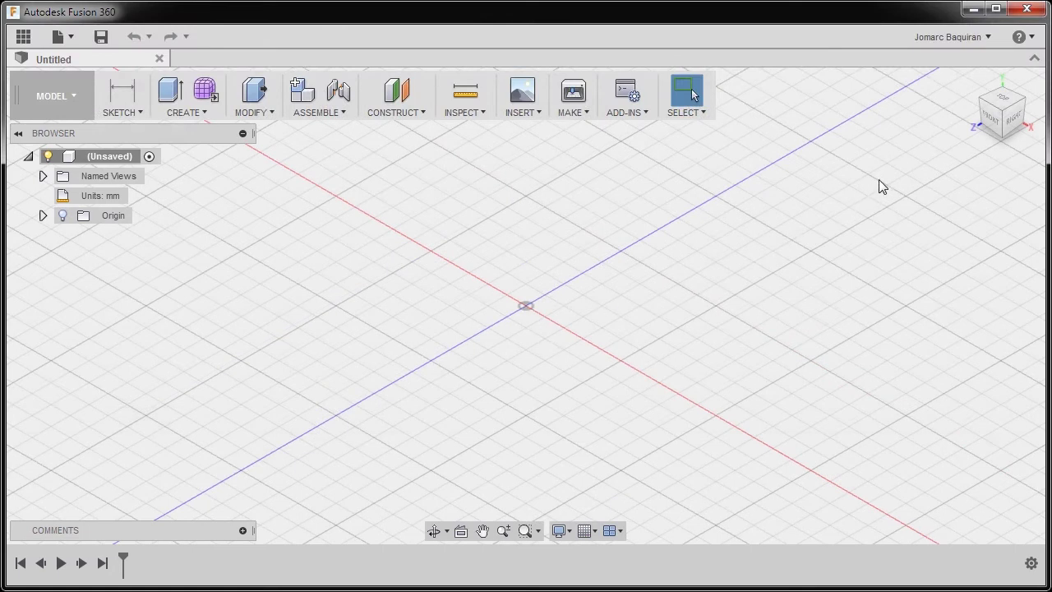
{"action": "left_click", "coordinate": [954, 37]}
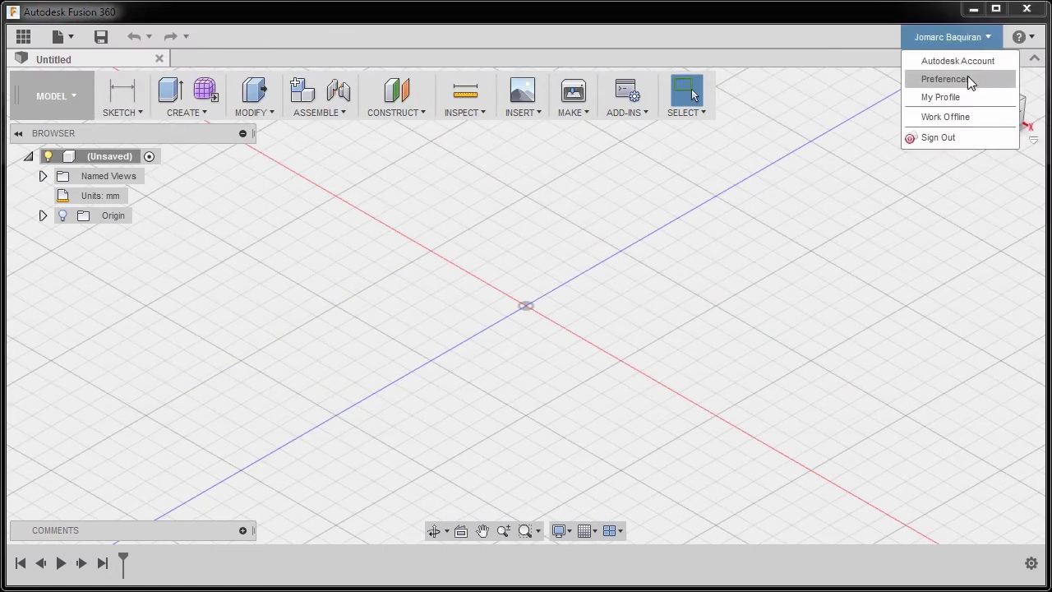
{"action": "left_click", "coordinate": [978, 80]}
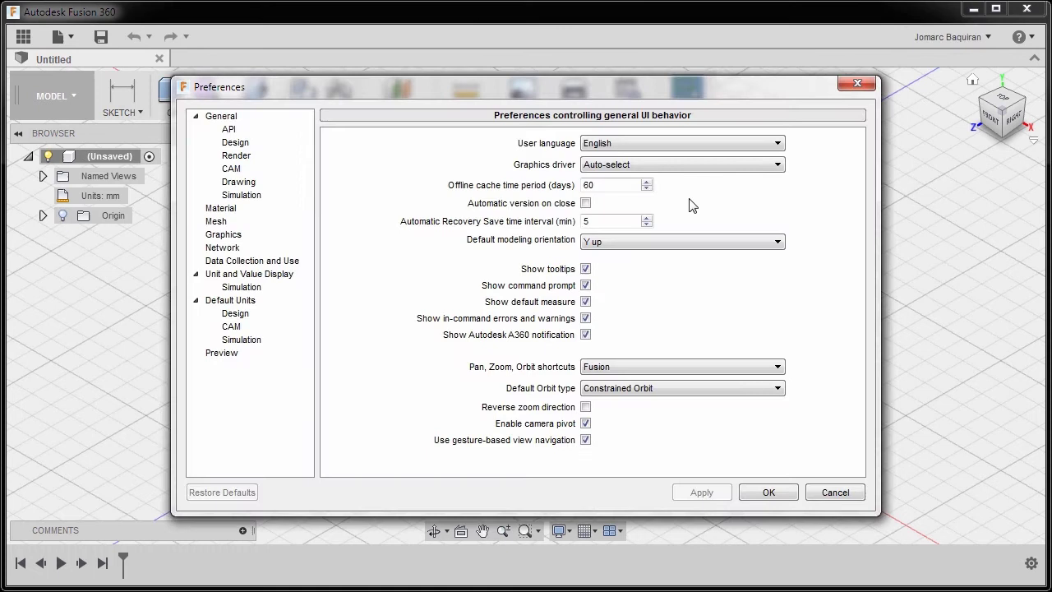
{"action": "left_click", "coordinate": [238, 144]}
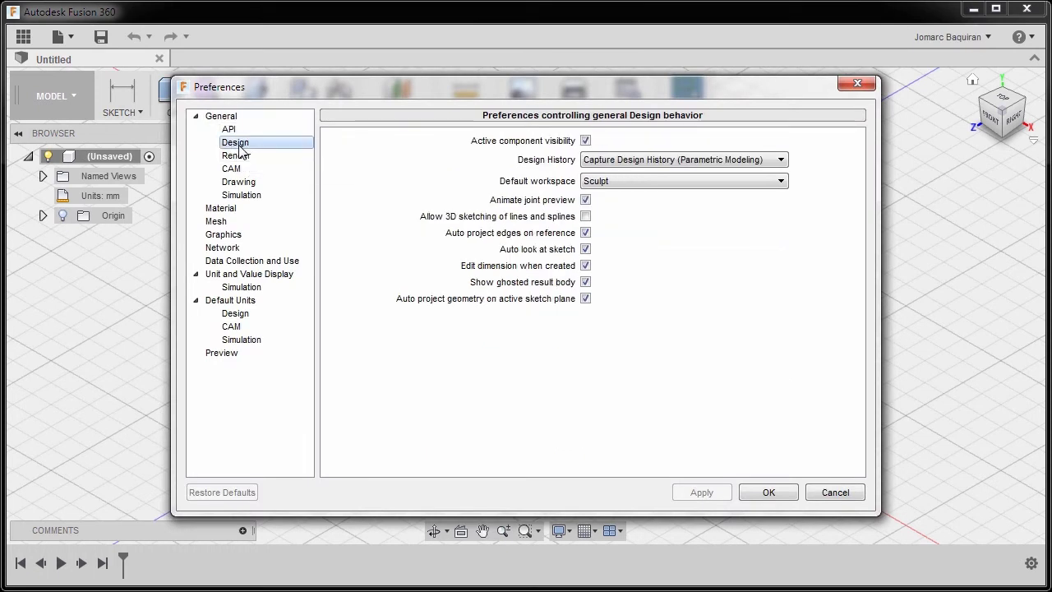
{"action": "left_click", "coordinate": [587, 283]}
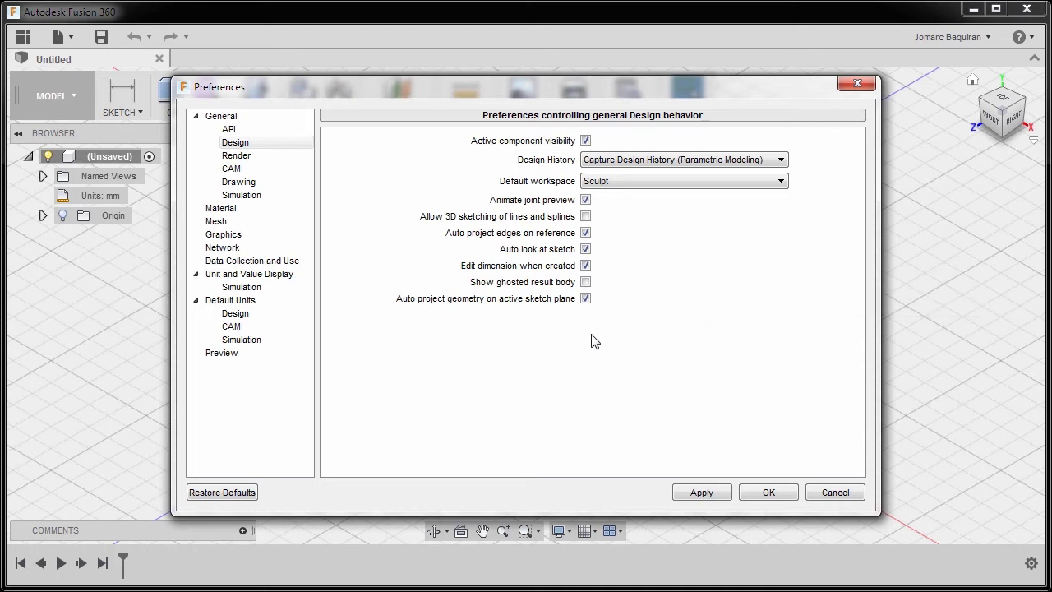
{"action": "left_click", "coordinate": [250, 359]}
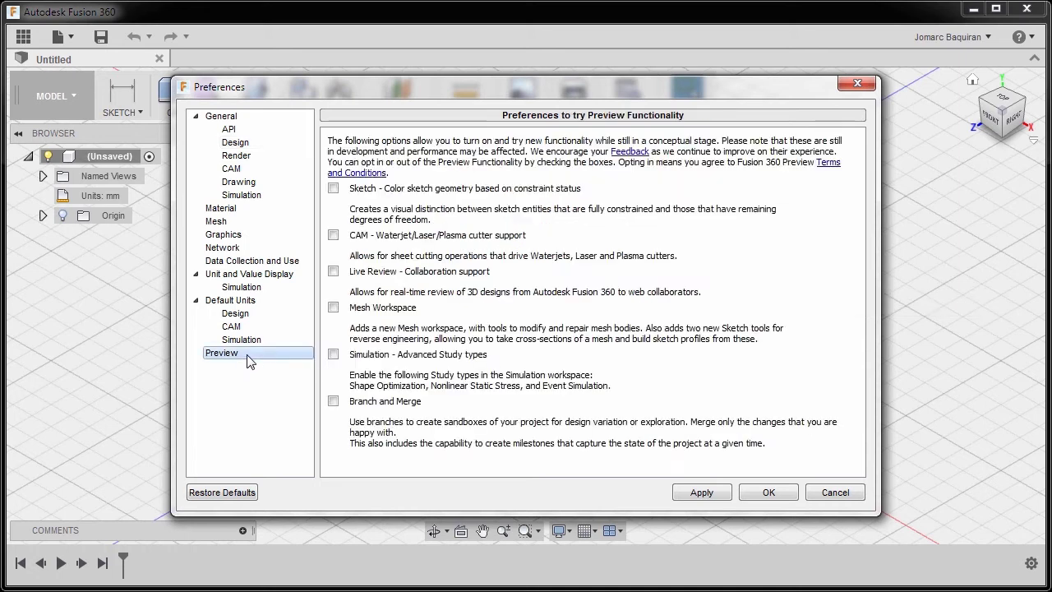
Step: Enable the Sketch constraint-status colouring and Mesh Workspace previews, and apply the preferences
{"action": "left_click", "coordinate": [334, 189]}
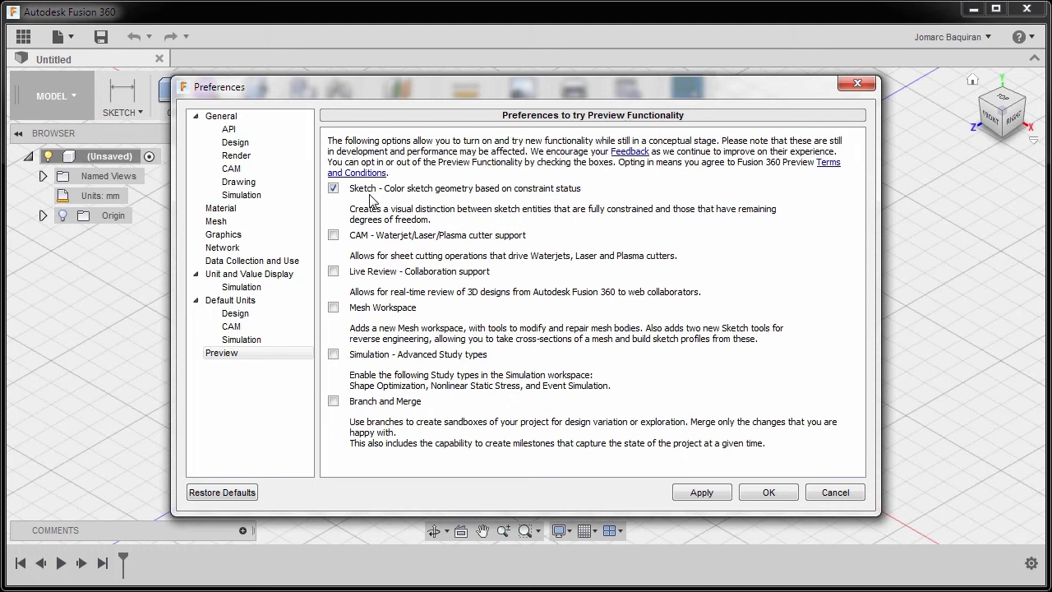
{"action": "left_click", "coordinate": [334, 309]}
{"action": "left_click", "coordinate": [692, 495]}
Step: Close Preferences and switch into the Mesh workspace via Create Mesh
{"action": "left_click", "coordinate": [770, 496]}
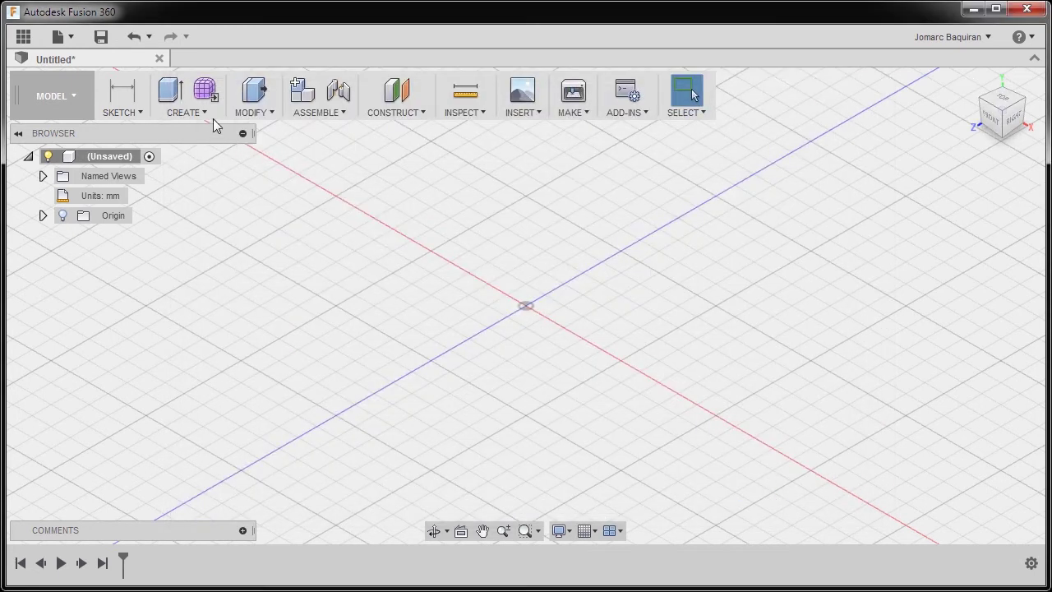
{"action": "left_click", "coordinate": [208, 115]}
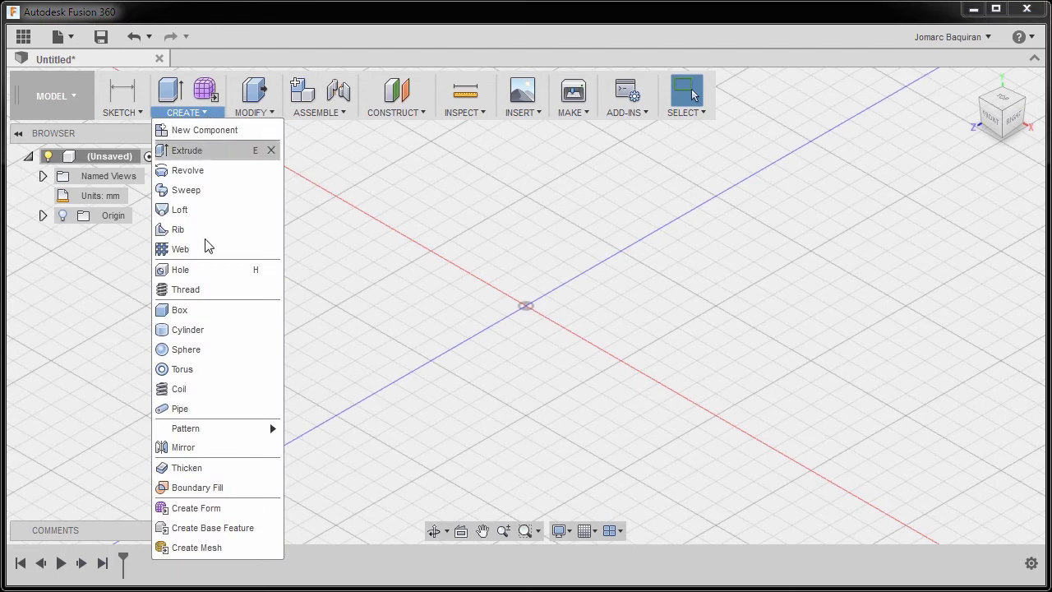
{"action": "left_click", "coordinate": [197, 547]}
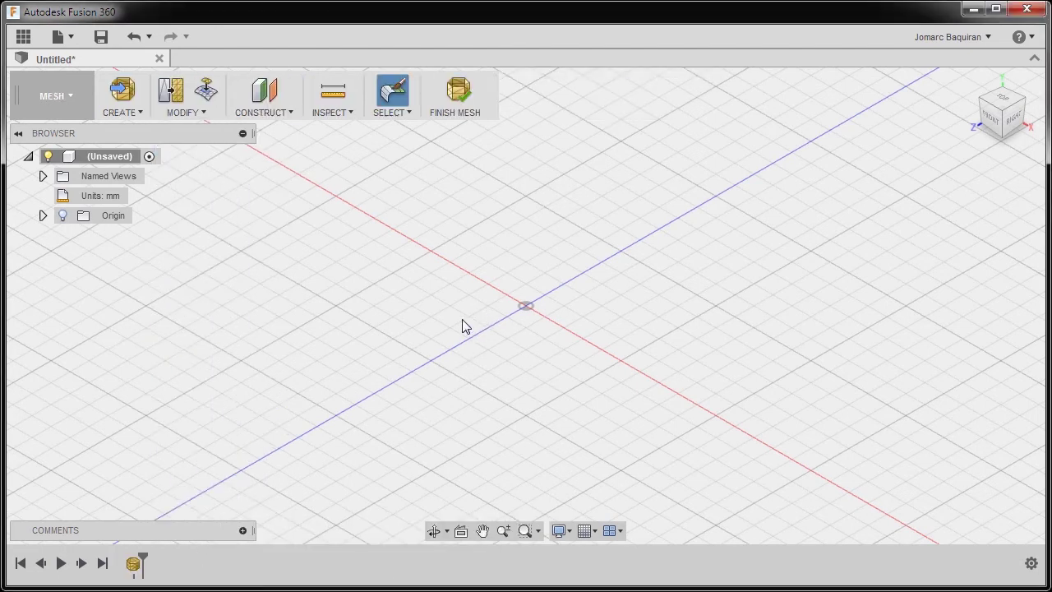
Step: Insert the HeadStand.STL mesh file
{"action": "left_click", "coordinate": [136, 112]}
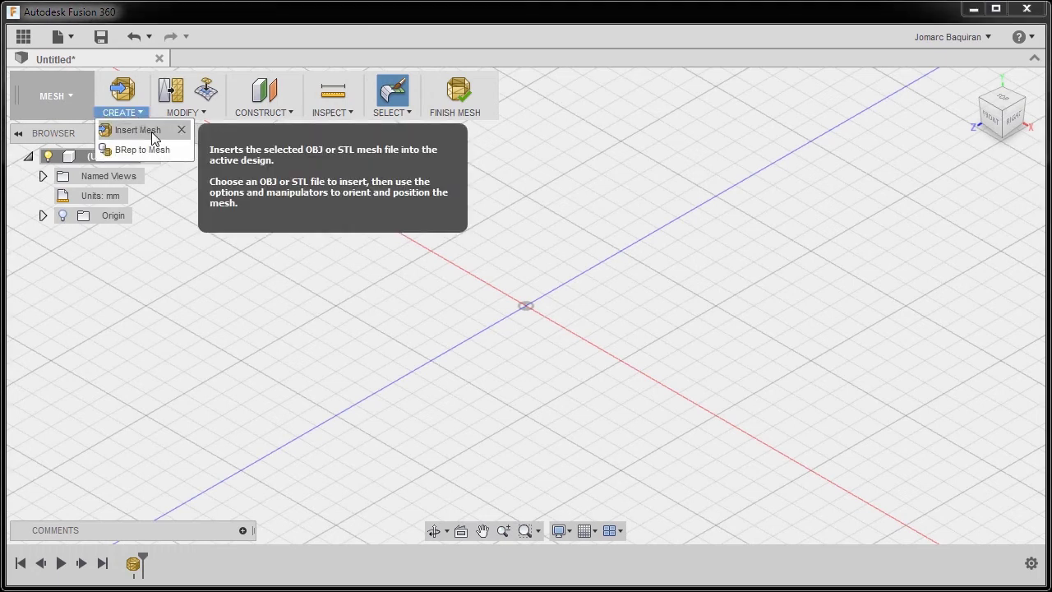
{"action": "left_click", "coordinate": [153, 138]}
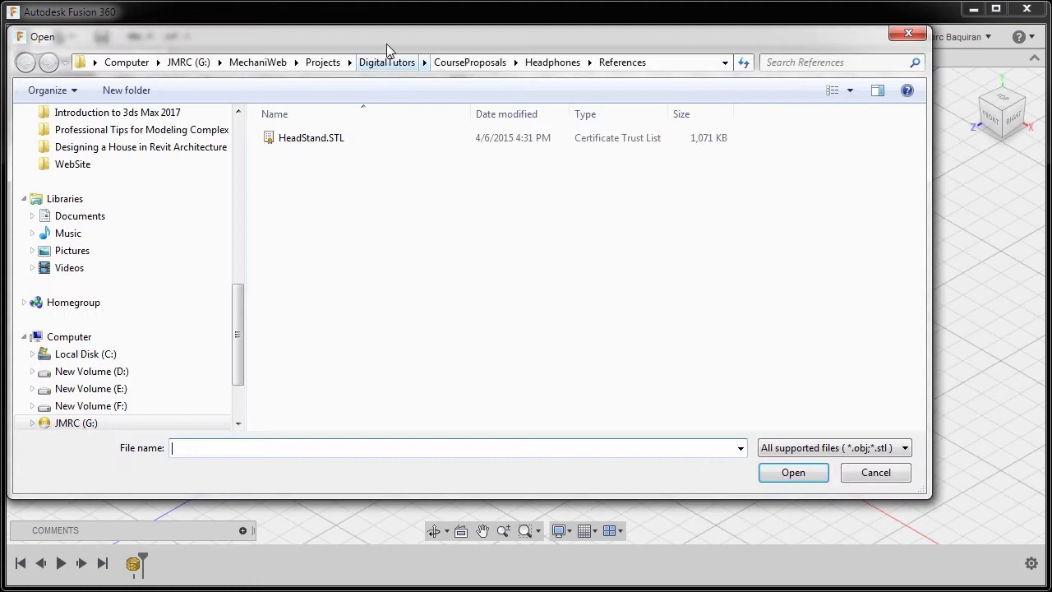
{"action": "left_click_drag", "start_coordinate": [388, 47], "coordinate": [429, 69]}
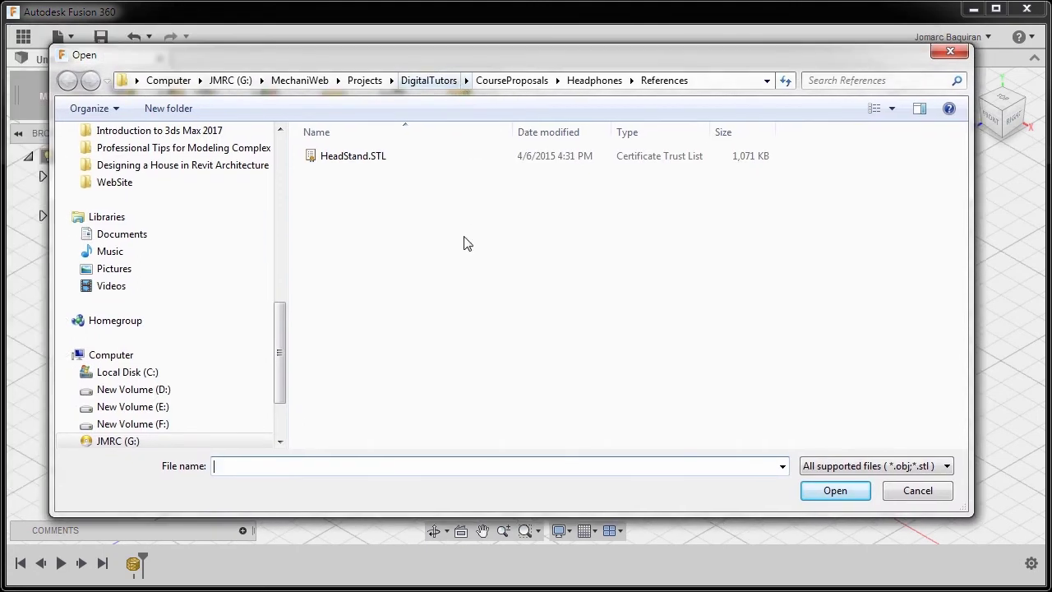
{"action": "left_click", "coordinate": [347, 158]}
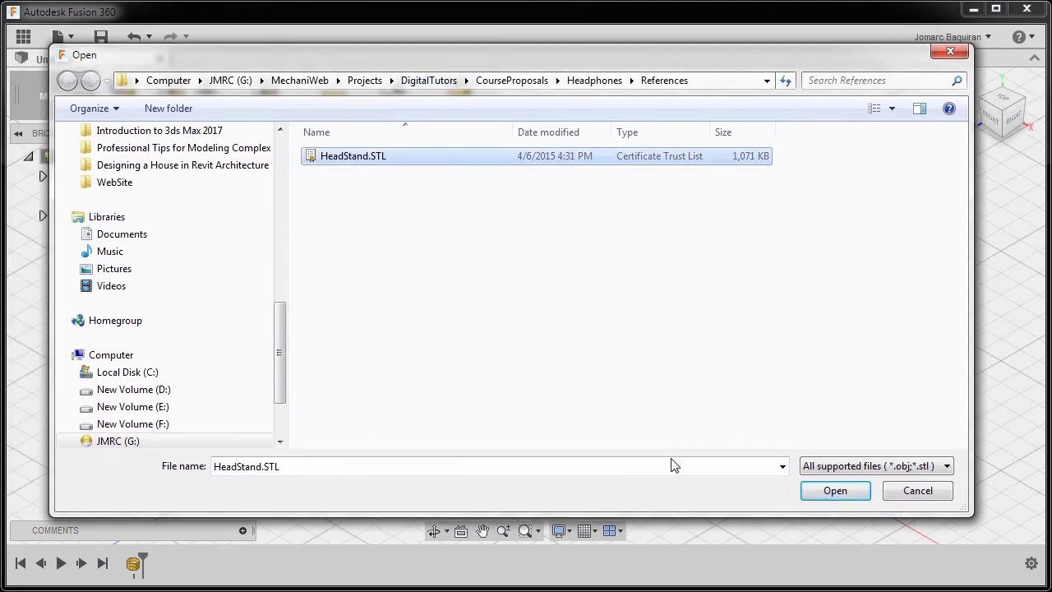
{"action": "left_click", "coordinate": [836, 492]}
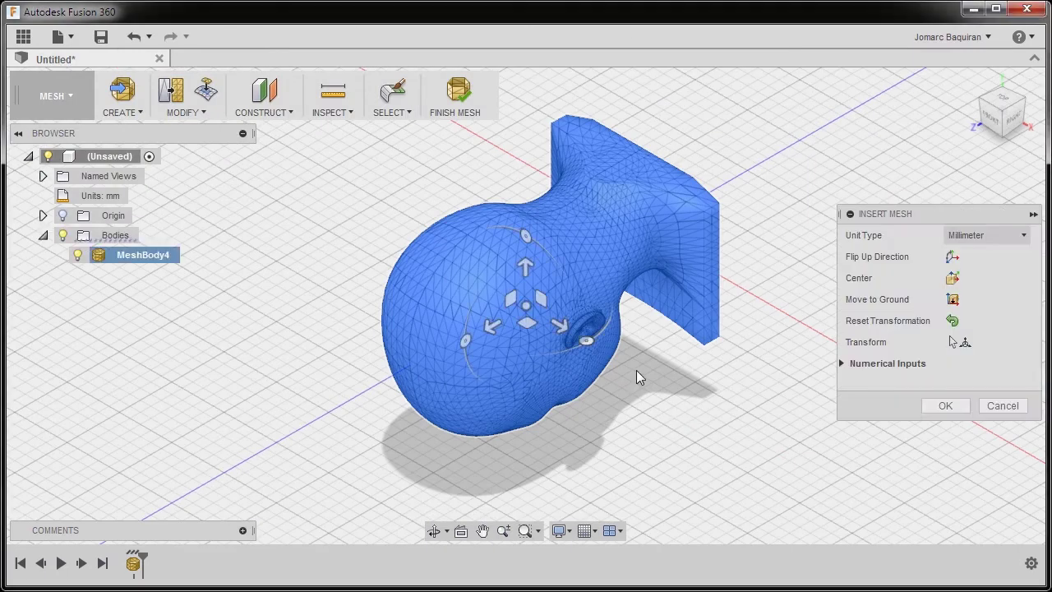
Step: Set the mesh units to Inch, flip it upright, center it, move it to ground, and confirm
{"action": "left_click", "coordinate": [974, 238]}
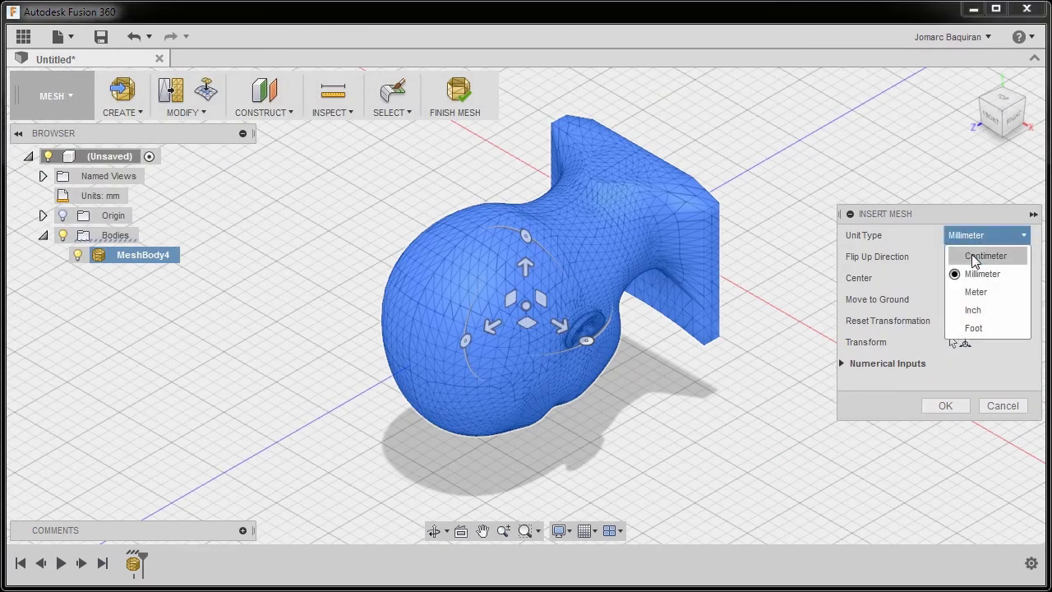
{"action": "left_click", "coordinate": [974, 310]}
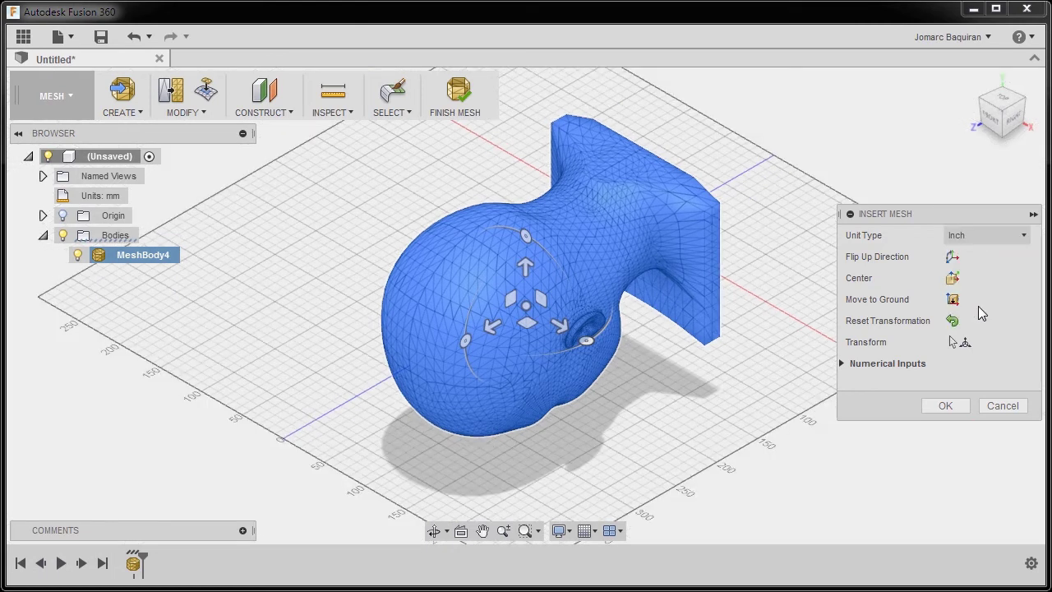
{"action": "left_click", "coordinate": [953, 258]}
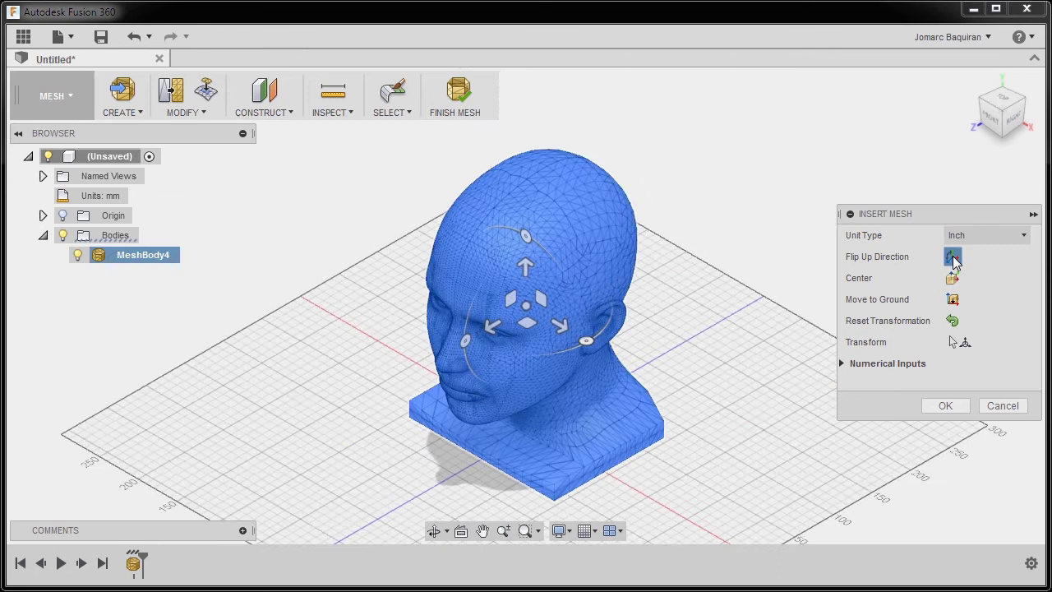
{"action": "left_click", "coordinate": [954, 280]}
{"action": "left_click", "coordinate": [953, 301]}
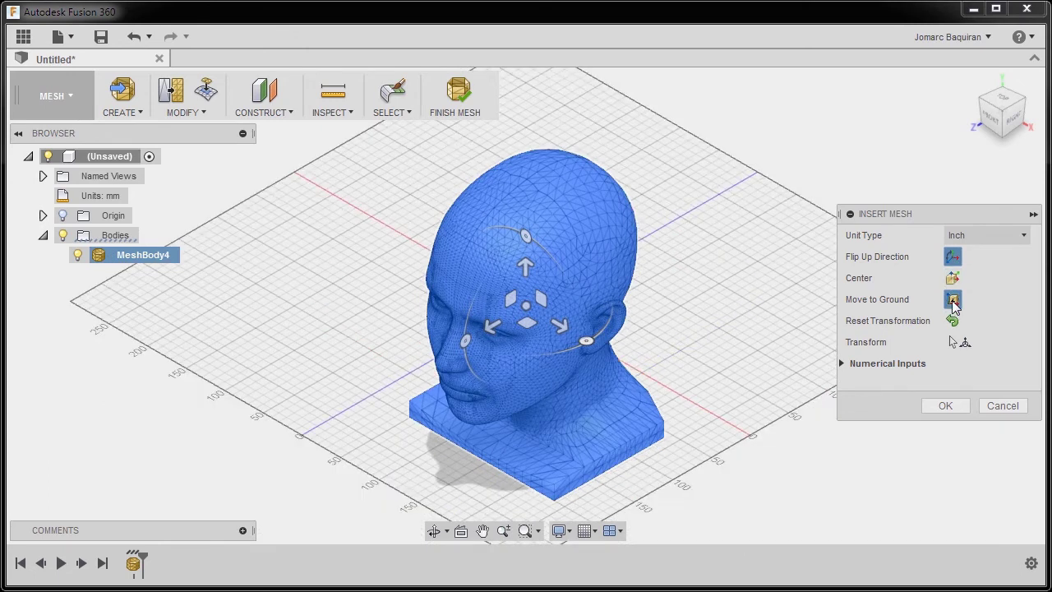
{"action": "left_click", "coordinate": [944, 406]}
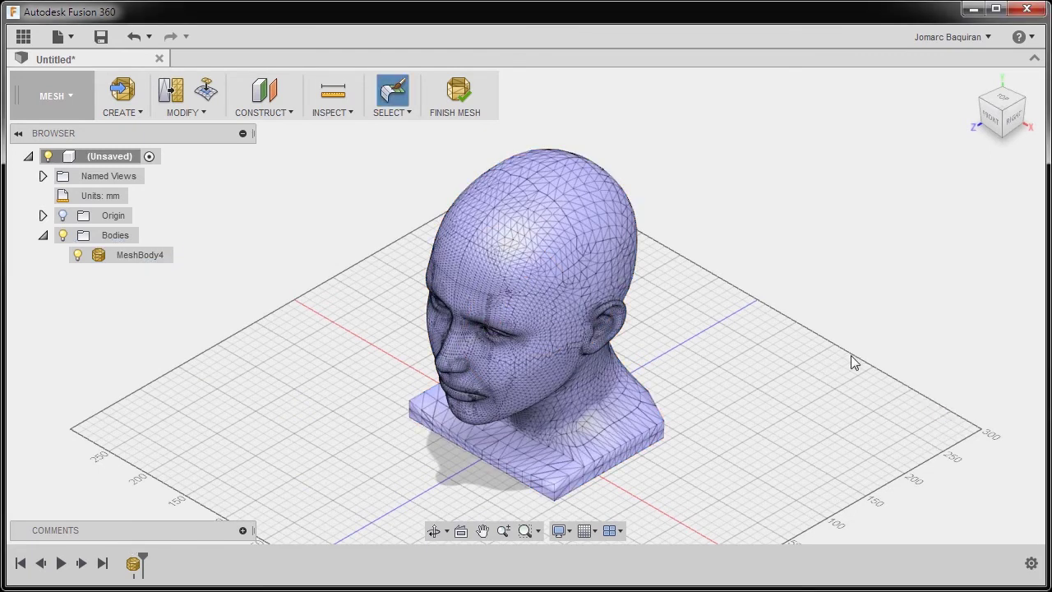
Step: Finish the mesh and draw a 9 in vertical line on the front plane to check height
{"action": "left_click", "coordinate": [459, 92]}
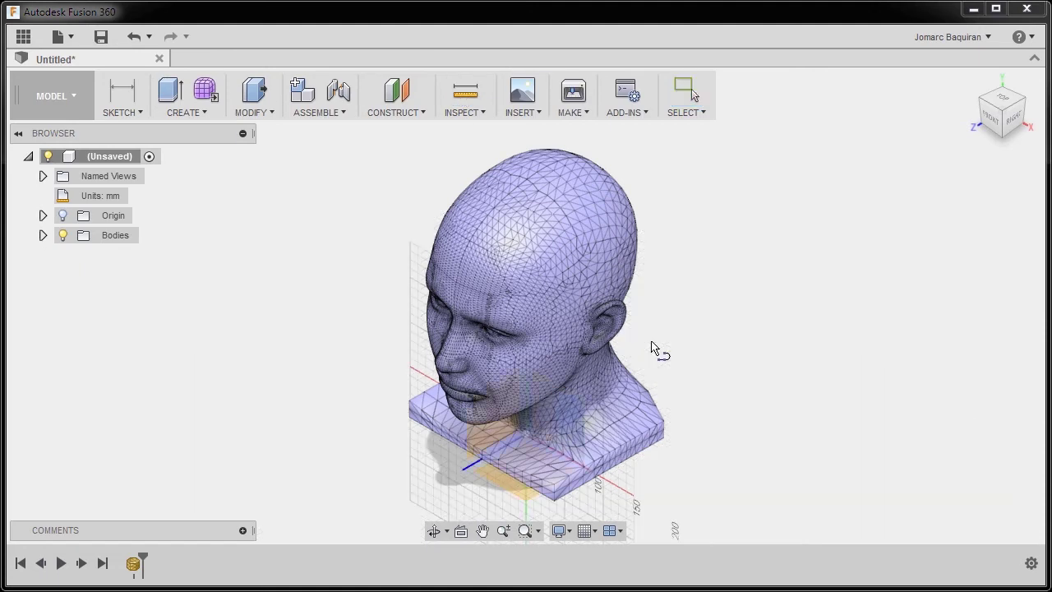
{"action": "left_click", "coordinate": [573, 430]}
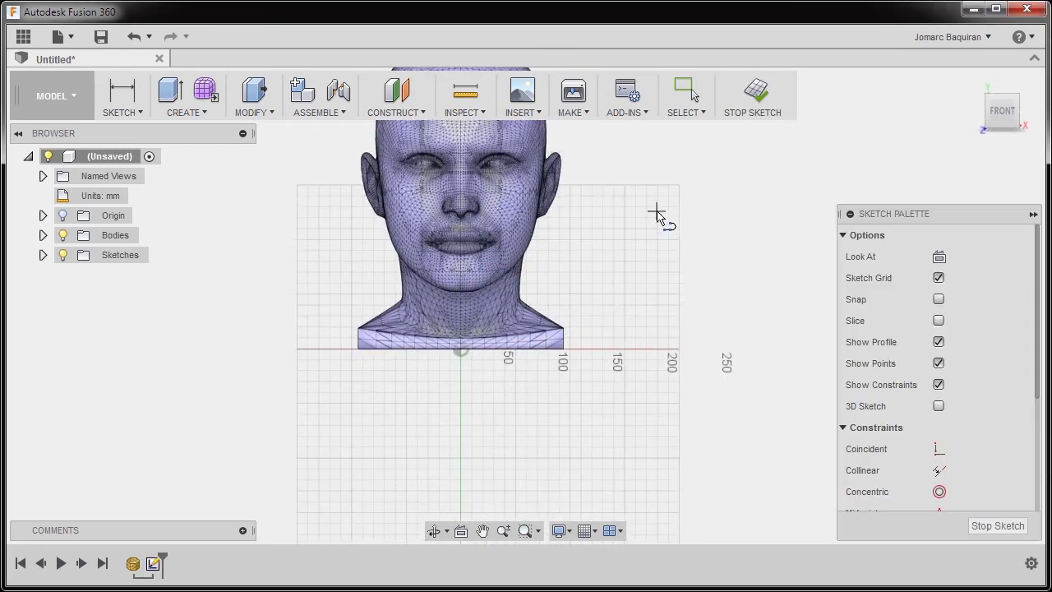
{"action": "mouse_move", "coordinate": [611, 356]}
{"action": "middle_mouse_down"}
{"action": "mouse_move", "coordinate": [615, 314]}
{"action": "mouse_move", "coordinate": [590, 429]}
{"action": "middle_mouse_up"}
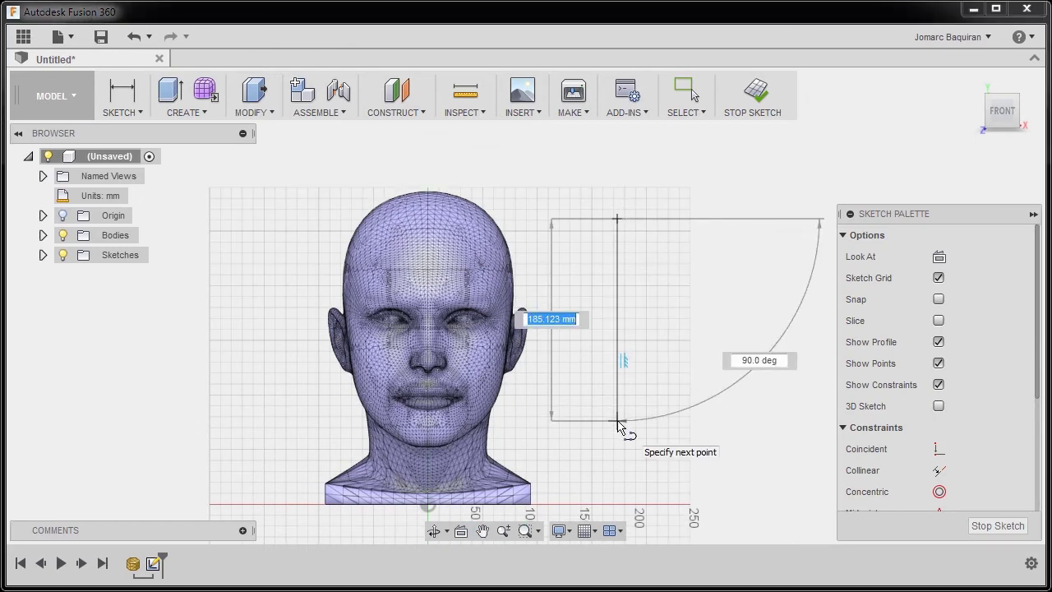
{"action": "type", "text": "9in"}
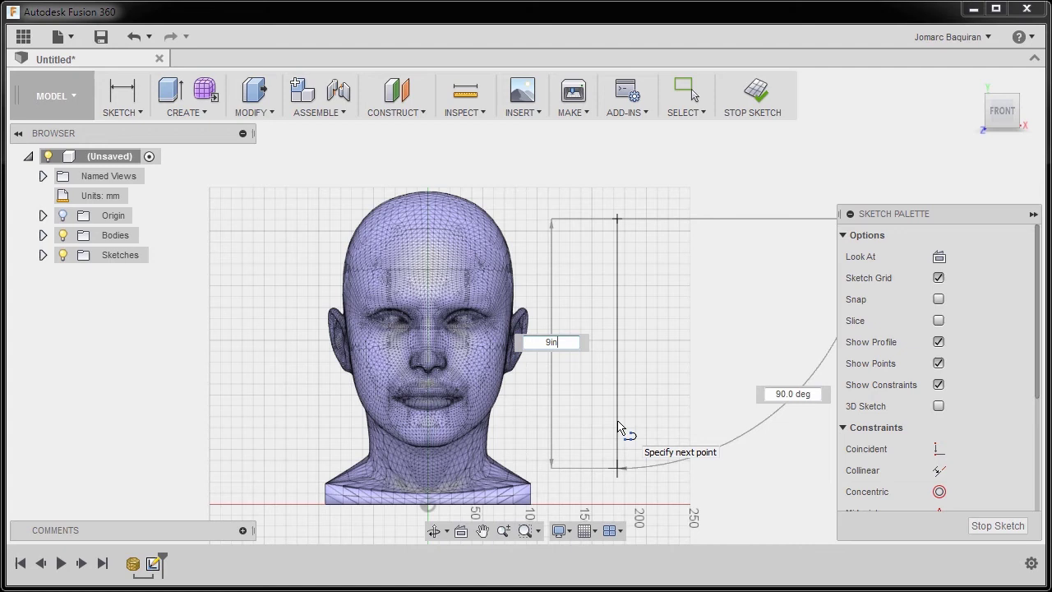
{"action": "key", "text": "Return"}
{"action": "key", "text": "Escape"}
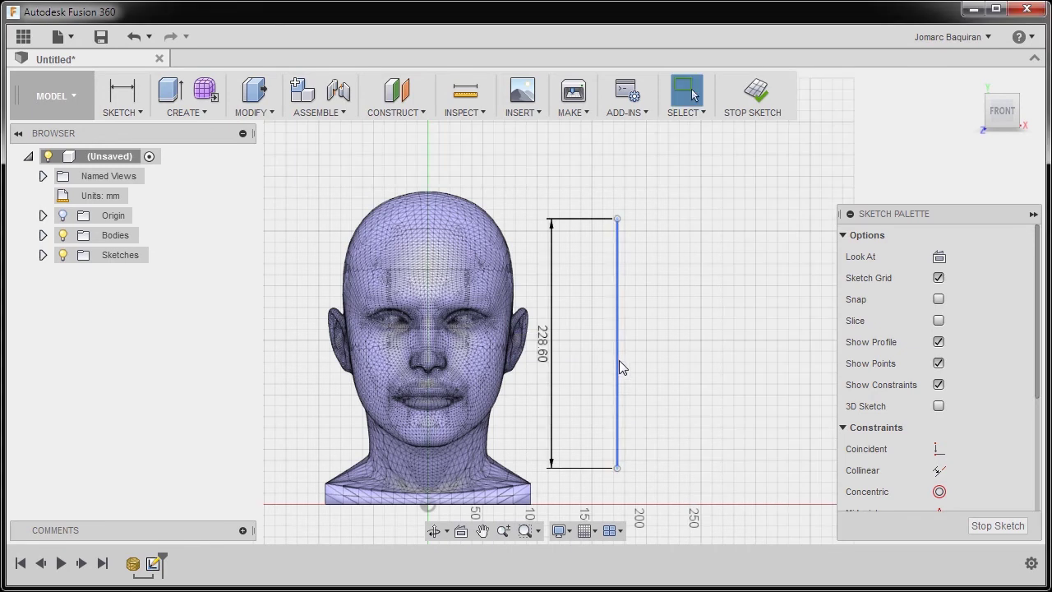
Step: Delete the measuring line and the leftover Sketch4, then view the head from the right
{"action": "mouse_move", "coordinate": [618, 341]}
{"action": "left_mouse_down"}
{"action": "mouse_move", "coordinate": [537, 348]}
{"action": "mouse_move", "coordinate": [430, 335]}
{"action": "mouse_move", "coordinate": [549, 340]}
{"action": "mouse_move", "coordinate": [427, 332]}
{"action": "mouse_move", "coordinate": [576, 331]}
{"action": "left_mouse_up"}
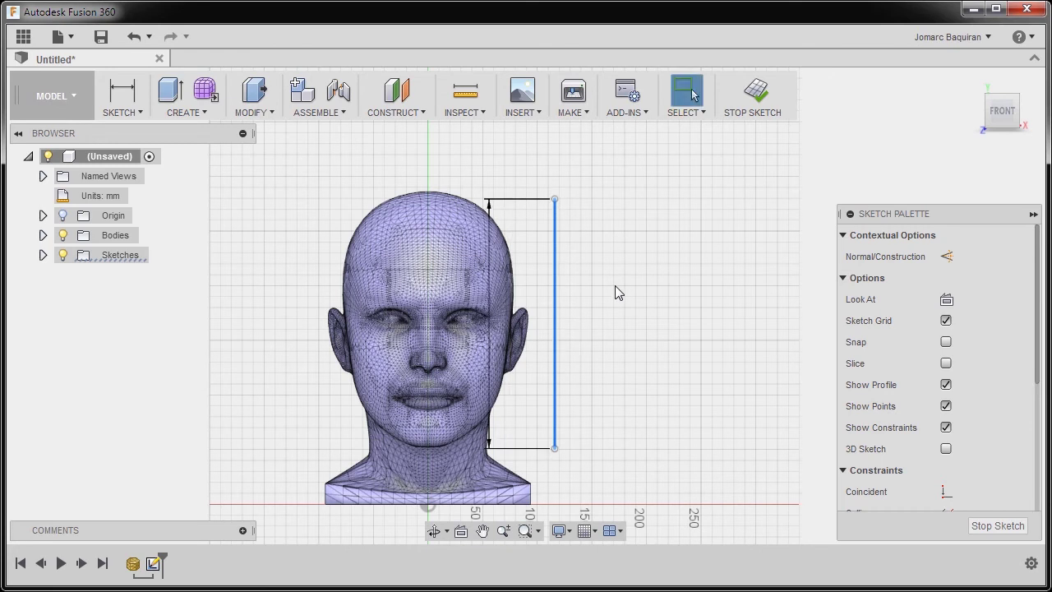
{"action": "key", "text": "Delete"}
{"action": "left_click", "coordinate": [753, 94]}
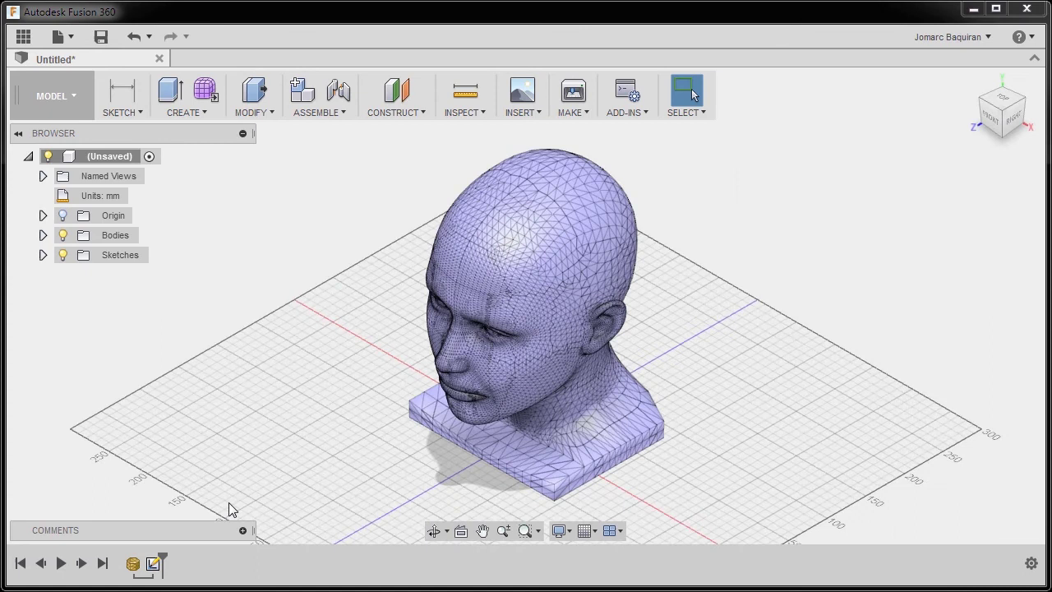
{"action": "left_click", "coordinate": [153, 564]}
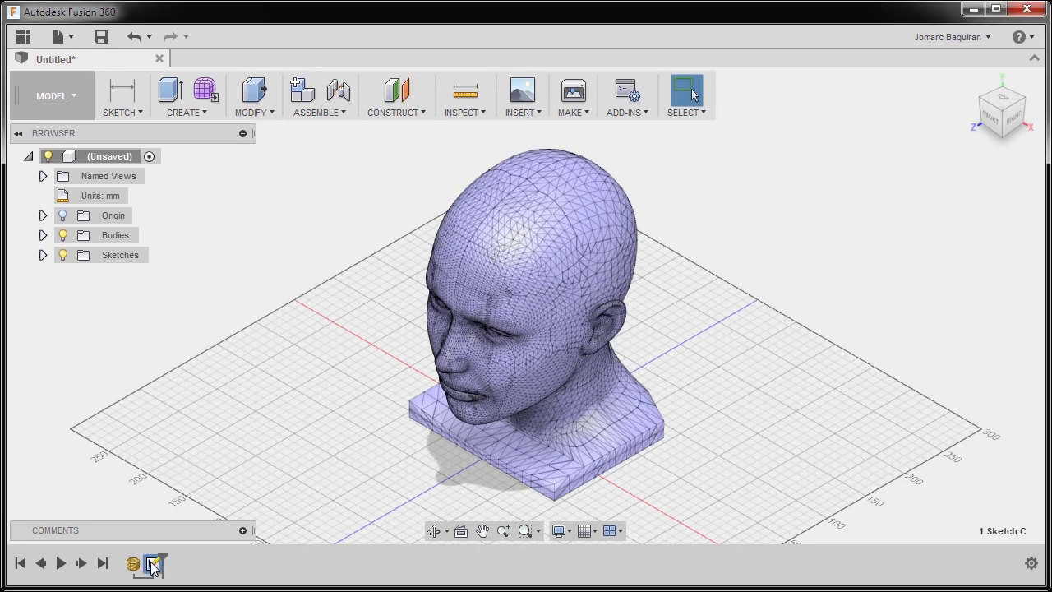
{"action": "key", "text": "Delete"}
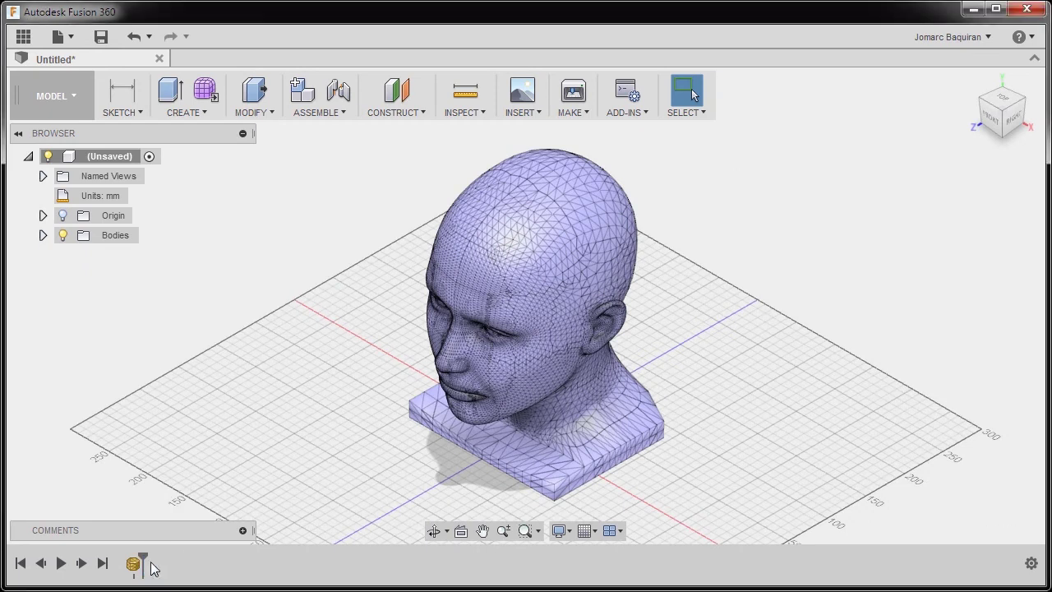
{"action": "left_click", "coordinate": [1015, 119]}
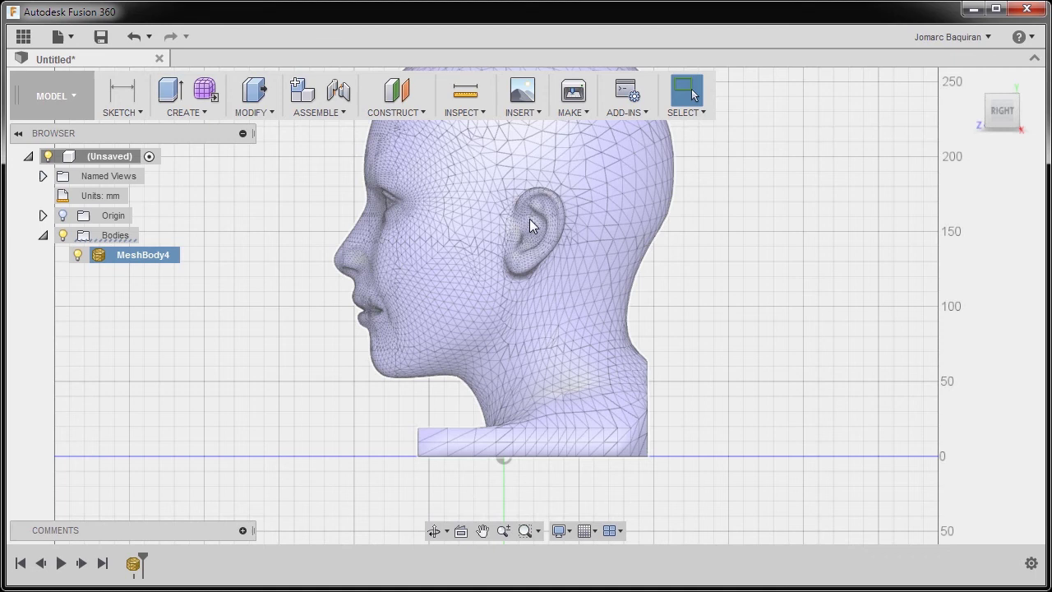
Step: Reopen the MeshBody4 mesh feature from the timeline for editing
{"action": "middle_click_drag", "start_coordinate": [516, 320], "coordinate": [540, 242]}
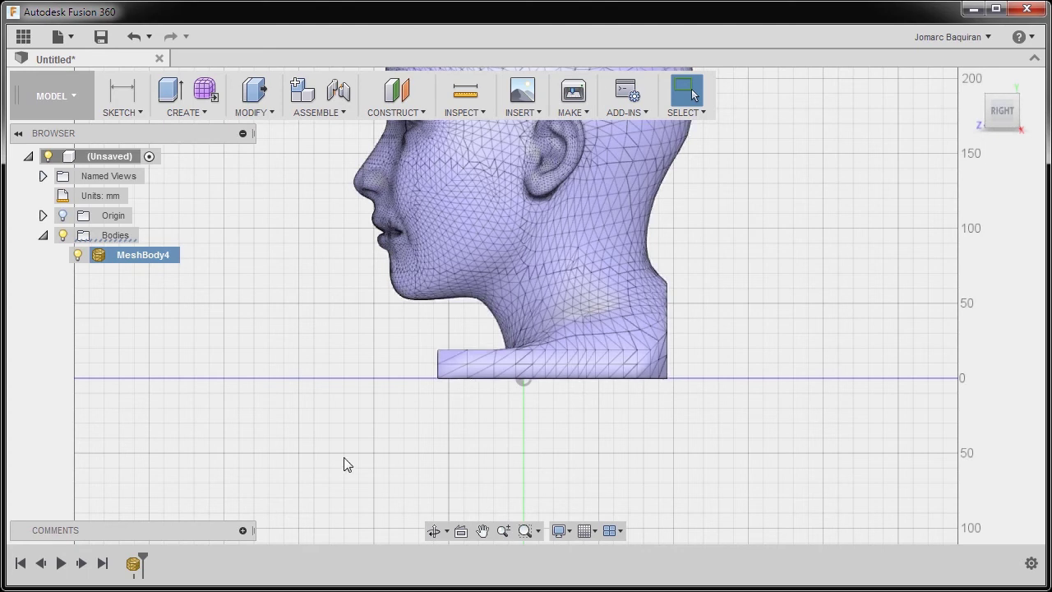
{"action": "right_click", "coordinate": [133, 565]}
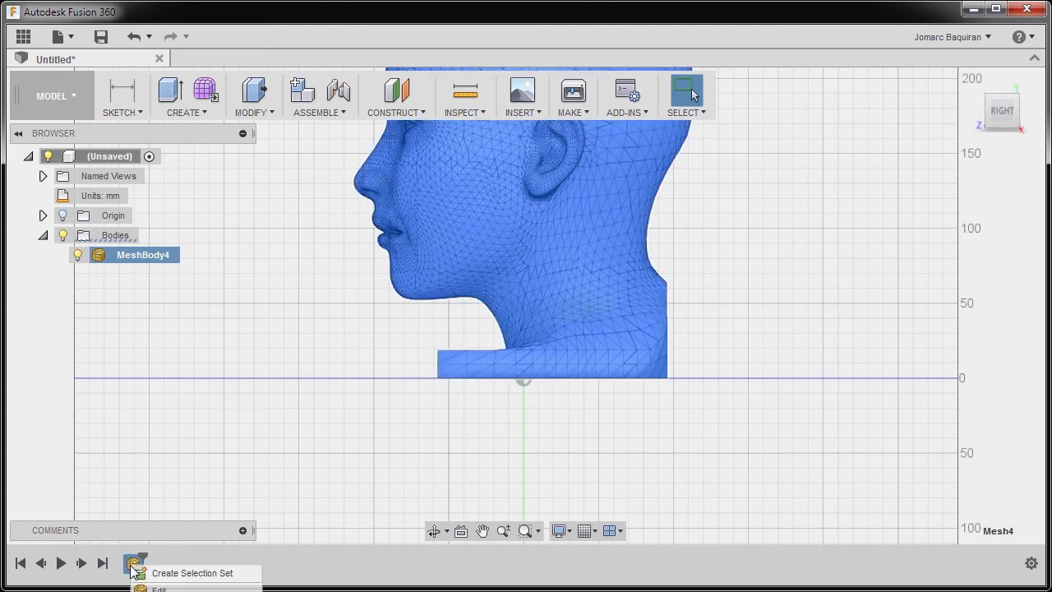
{"action": "left_click", "coordinate": [159, 589]}
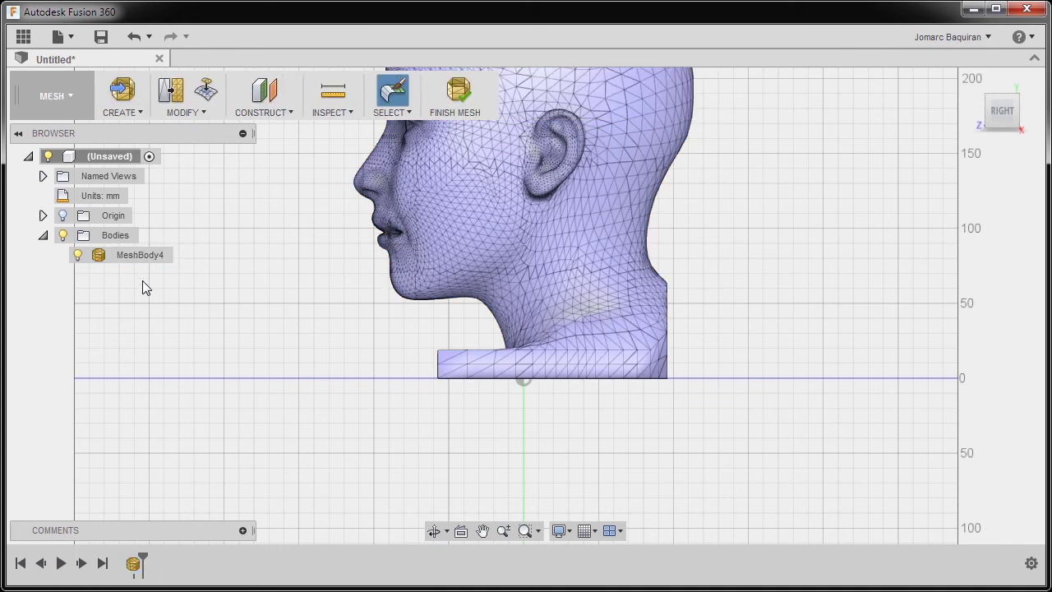
Step: Set MeshBody4's opacity to 40% and clear the selection
{"action": "right_click", "coordinate": [100, 258]}
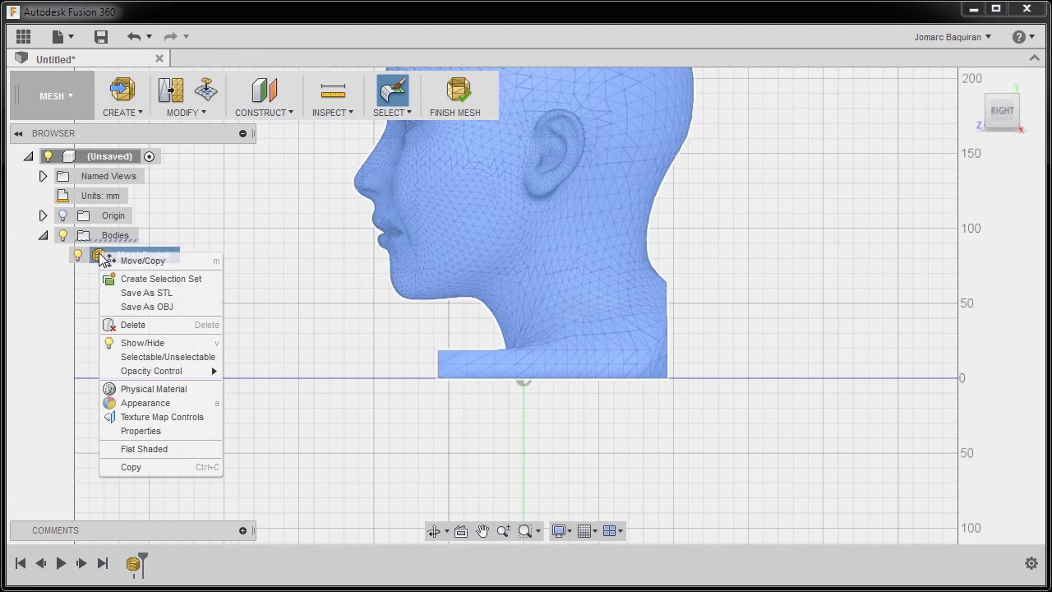
{"action": "mouse_move", "coordinate": [169, 374]}
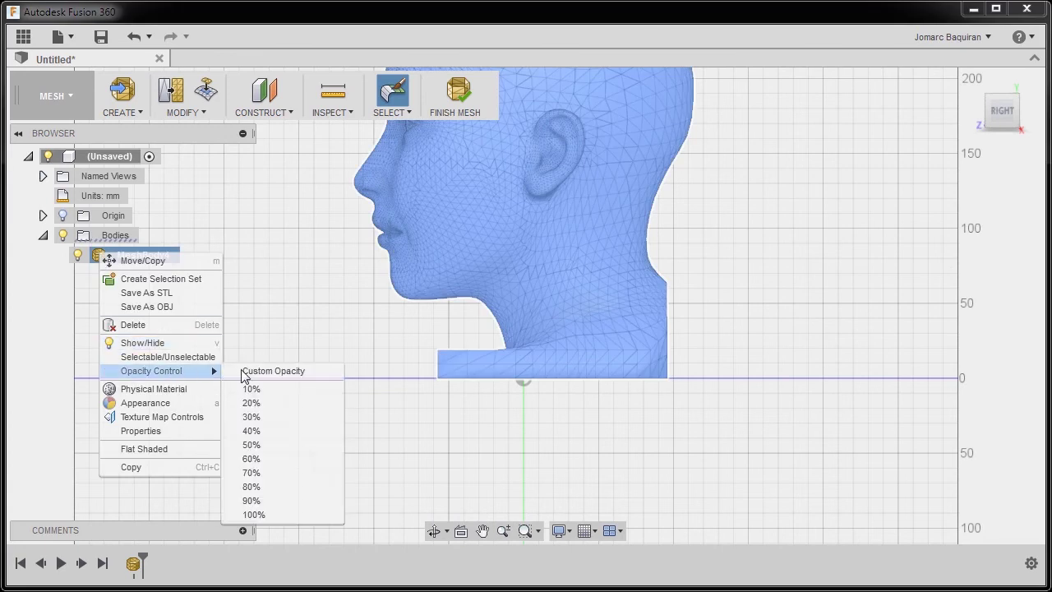
{"action": "left_click", "coordinate": [250, 431]}
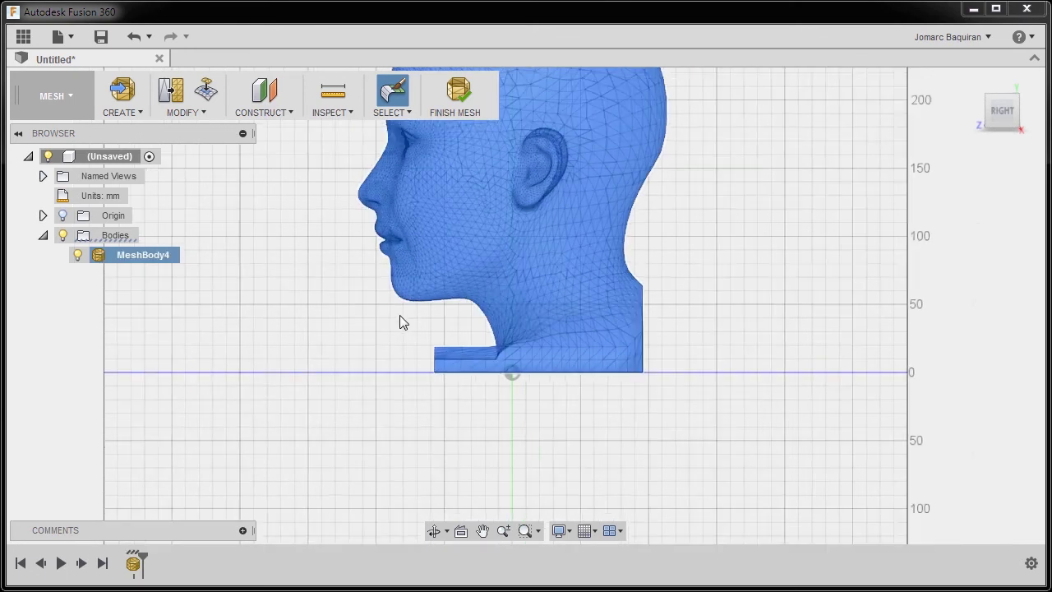
{"action": "scroll", "coordinate": [402, 321], "scroll_direction": "down", "scroll_amount": 2}
{"action": "middle_click_drag", "start_coordinate": [402, 321], "coordinate": [387, 350]}
{"action": "key", "text": "Escape"}
{"action": "left_click", "coordinate": [321, 311]}
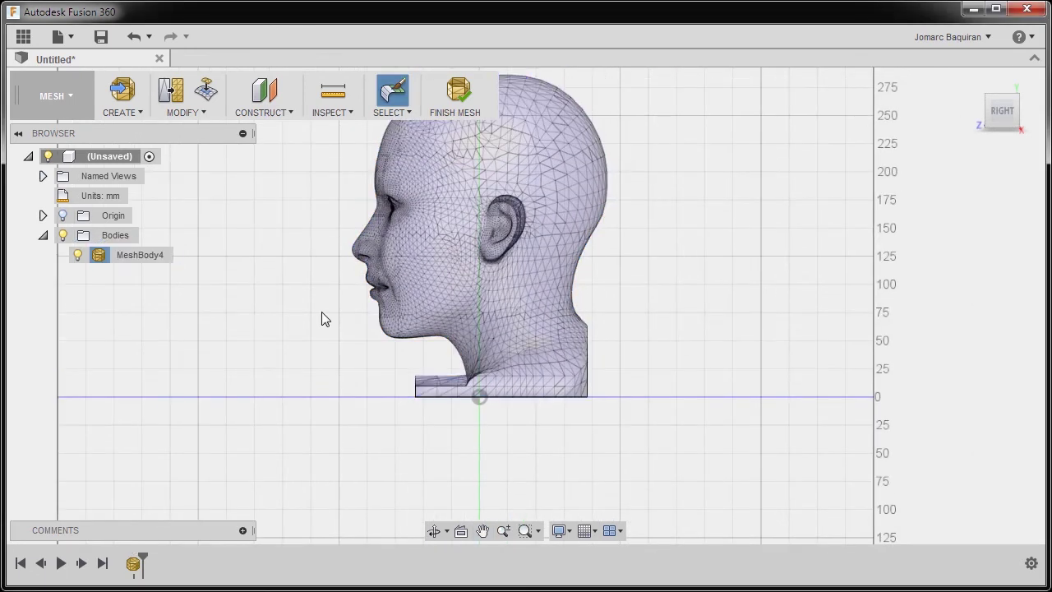
Step: Start Move/Copy in Bodies mode with MeshBody4 selected
{"action": "key", "text": "m"}
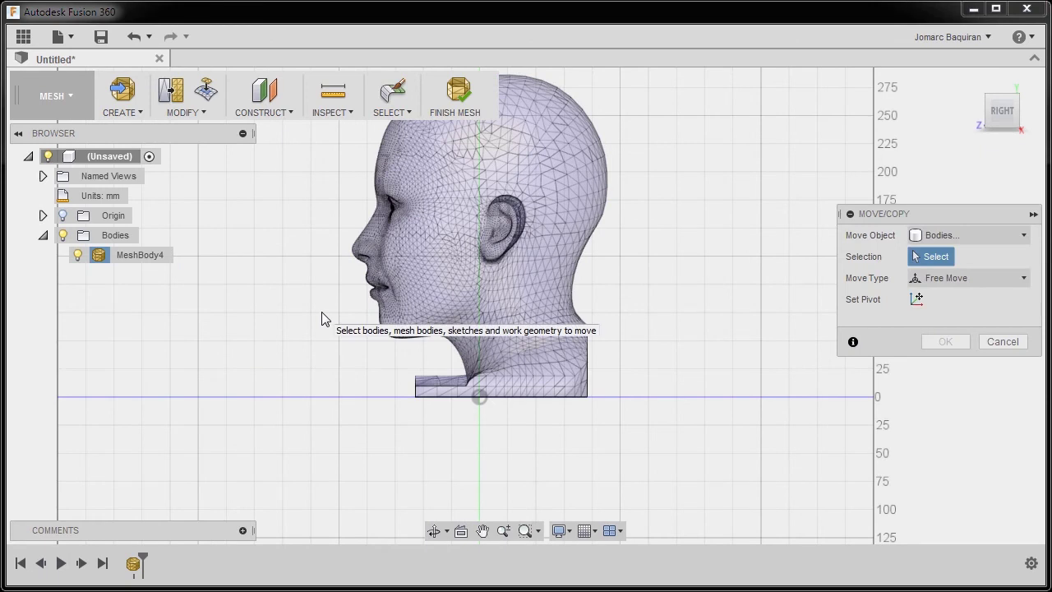
{"action": "left_click", "coordinate": [951, 235]}
{"action": "left_click", "coordinate": [953, 258]}
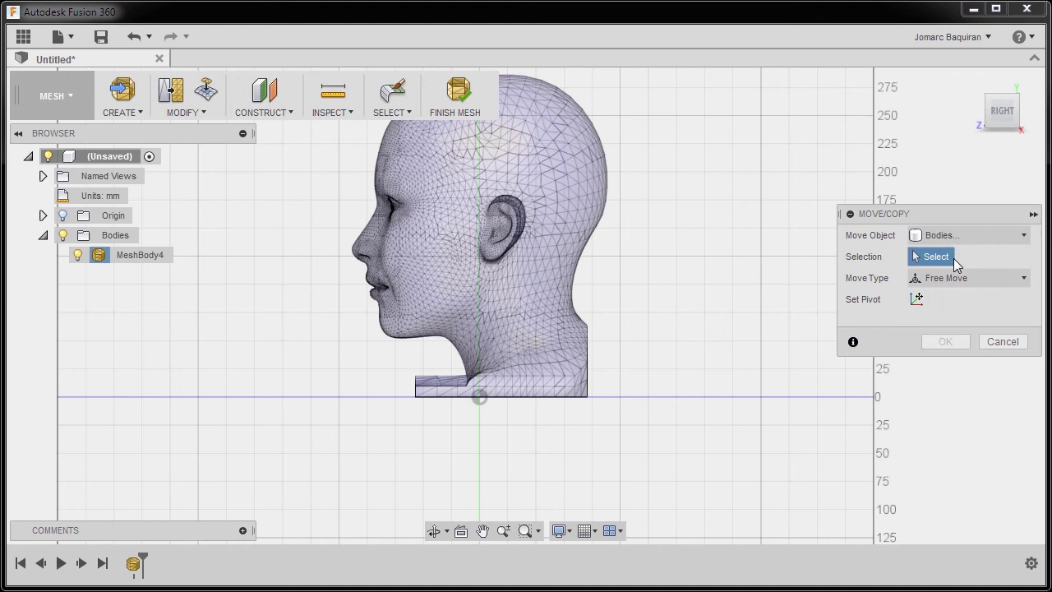
{"action": "left_click", "coordinate": [99, 260]}
Step: Drag the head about -150.8 mm in Y and 19.9 mm in Z so the ear sits on the origin
{"action": "scroll", "coordinate": [485, 309], "scroll_direction": "up", "scroll_amount": 3}
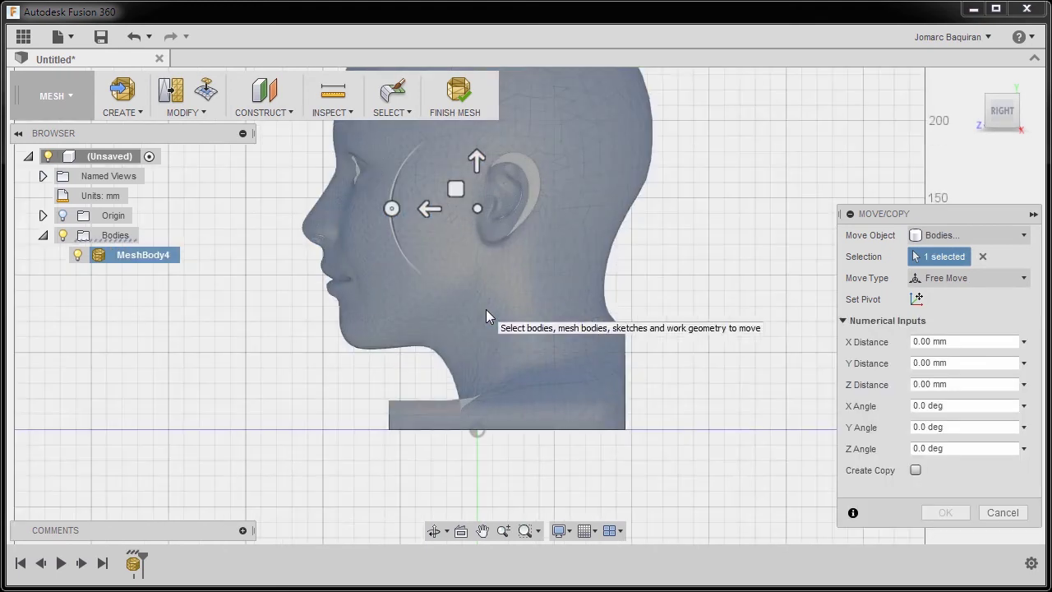
{"action": "middle_click_drag", "start_coordinate": [486, 309], "coordinate": [500, 272]}
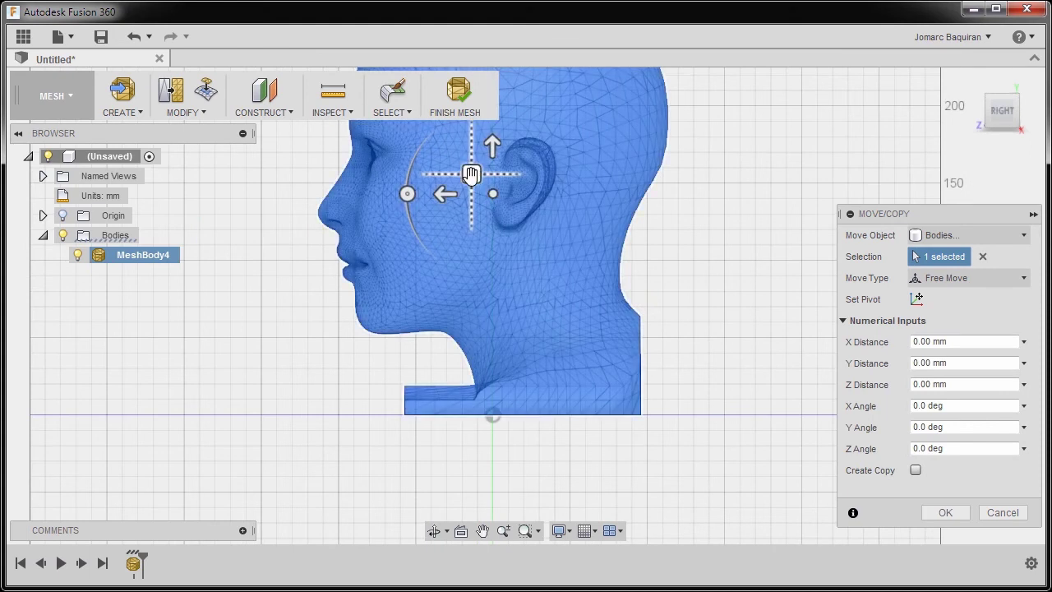
{"action": "left_click_drag", "start_coordinate": [471, 174], "coordinate": [448, 411]}
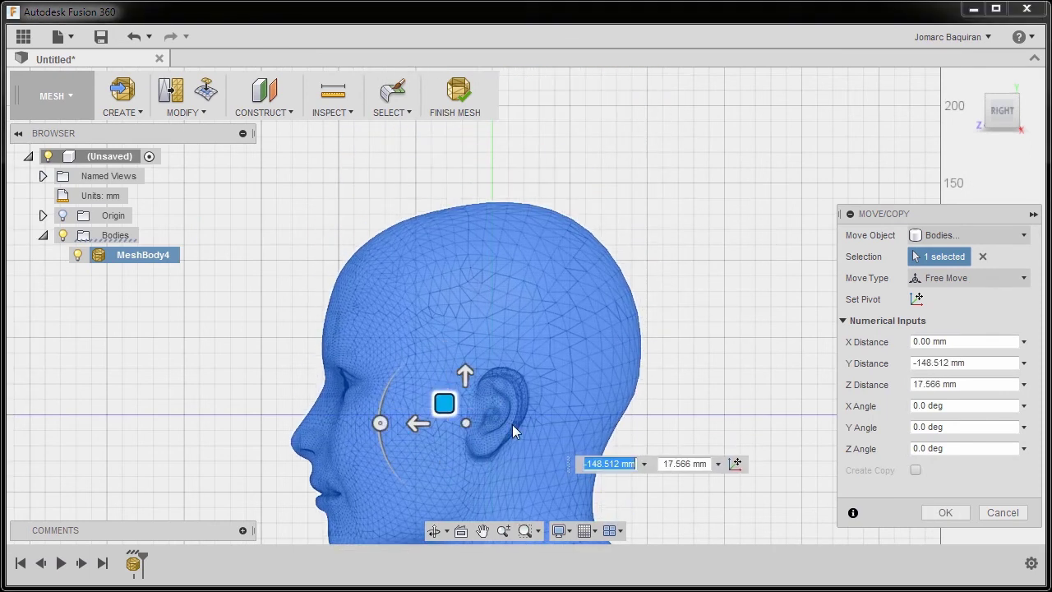
{"action": "scroll", "coordinate": [510, 424], "scroll_direction": "up", "scroll_amount": 4}
{"action": "middle_click_drag", "start_coordinate": [506, 421], "coordinate": [576, 254]}
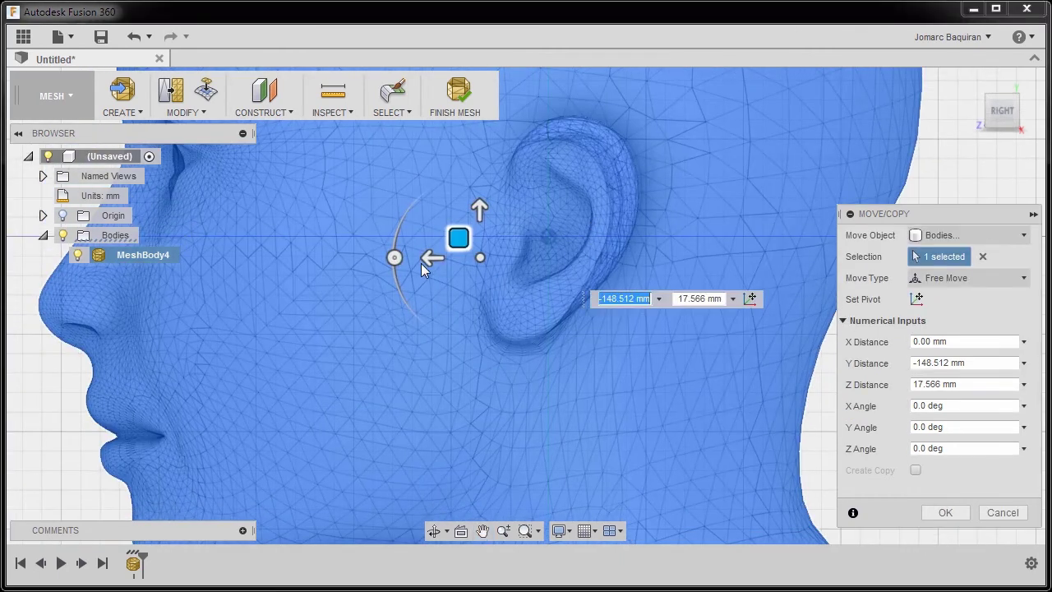
{"action": "left_click_drag", "start_coordinate": [460, 236], "coordinate": [453, 242]}
{"action": "middle_click_drag", "start_coordinate": [452, 242], "coordinate": [420, 280]}
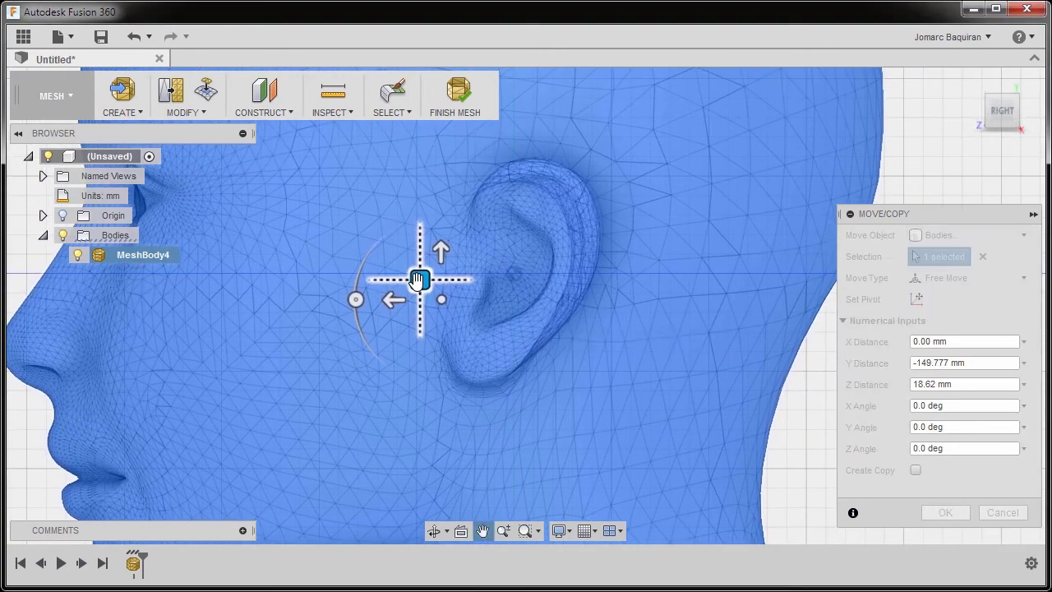
{"action": "left_click_drag", "start_coordinate": [420, 280], "coordinate": [413, 285]}
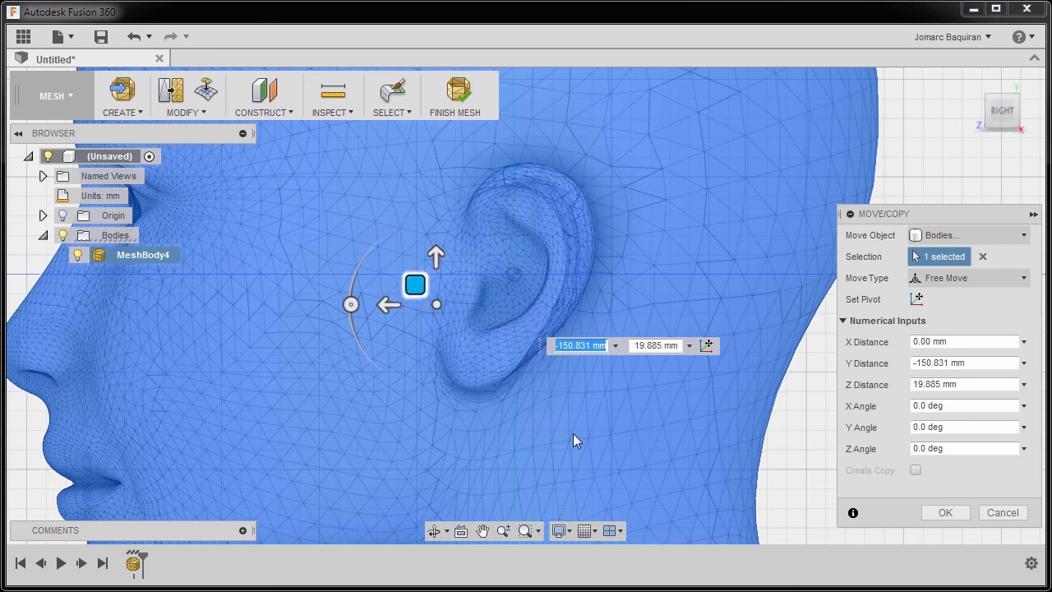
Step: Confirm the head's move and check the ear's position on the origin from the top view
{"action": "left_click", "coordinate": [946, 511]}
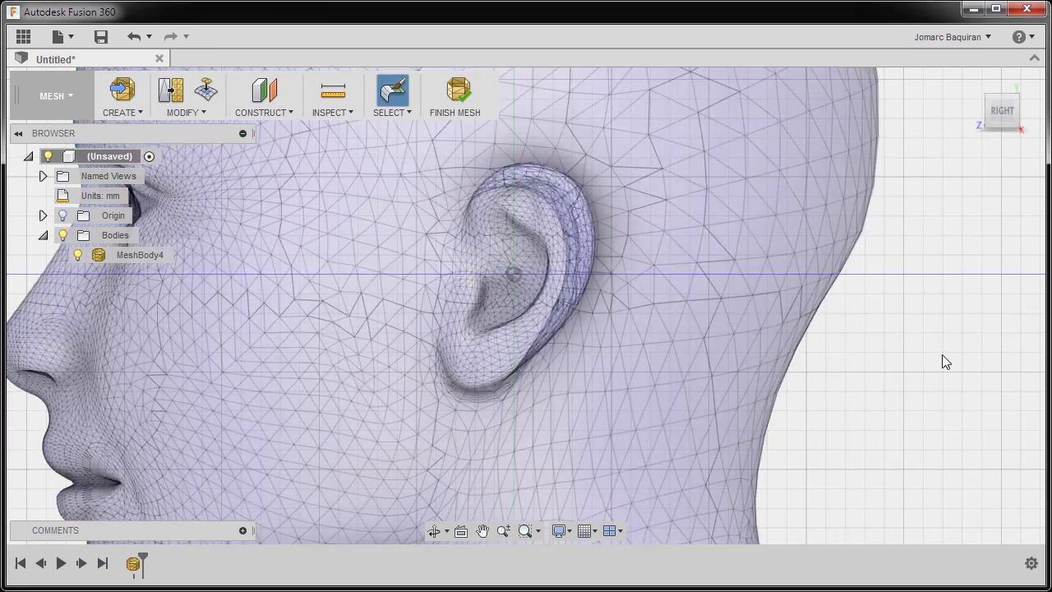
{"action": "middle_click_drag", "start_coordinate": [911, 343], "coordinate": [989, 130], "text": "shift"}
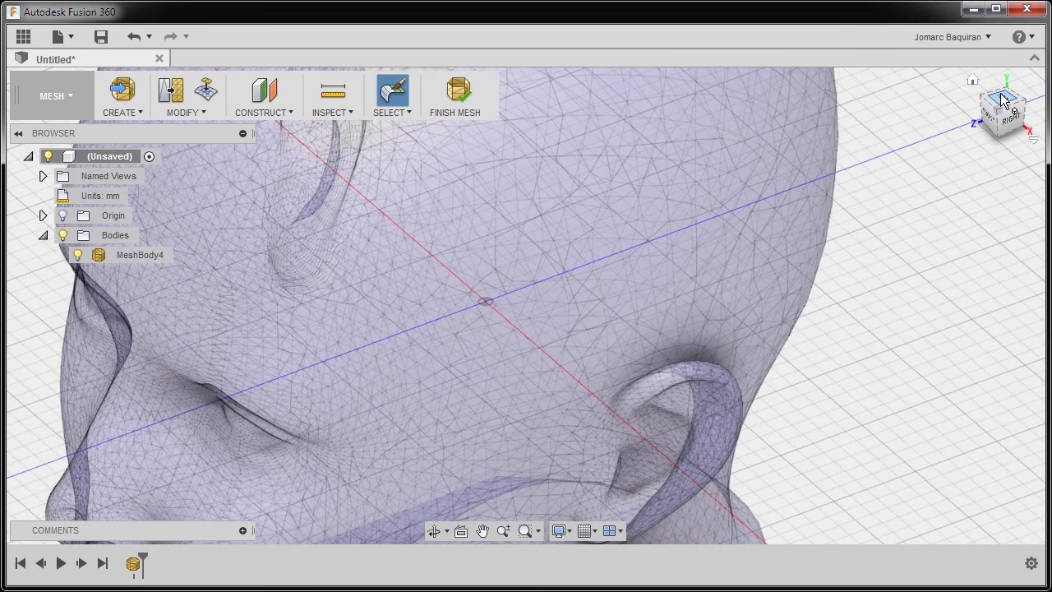
{"action": "left_click", "coordinate": [1002, 100]}
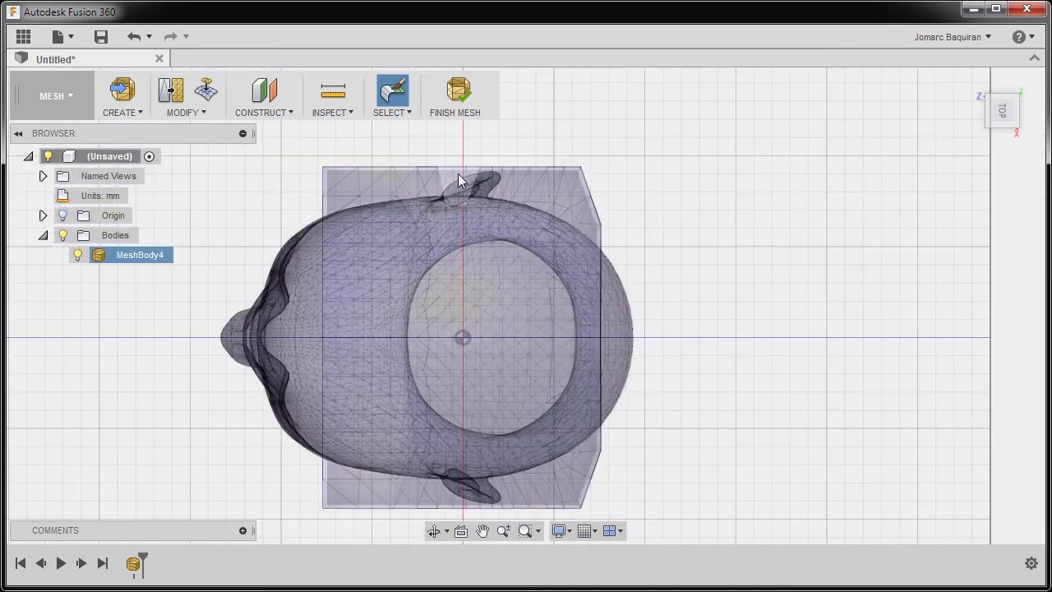
{"action": "middle_click_drag", "start_coordinate": [462, 442], "coordinate": [608, 255], "text": "shift"}
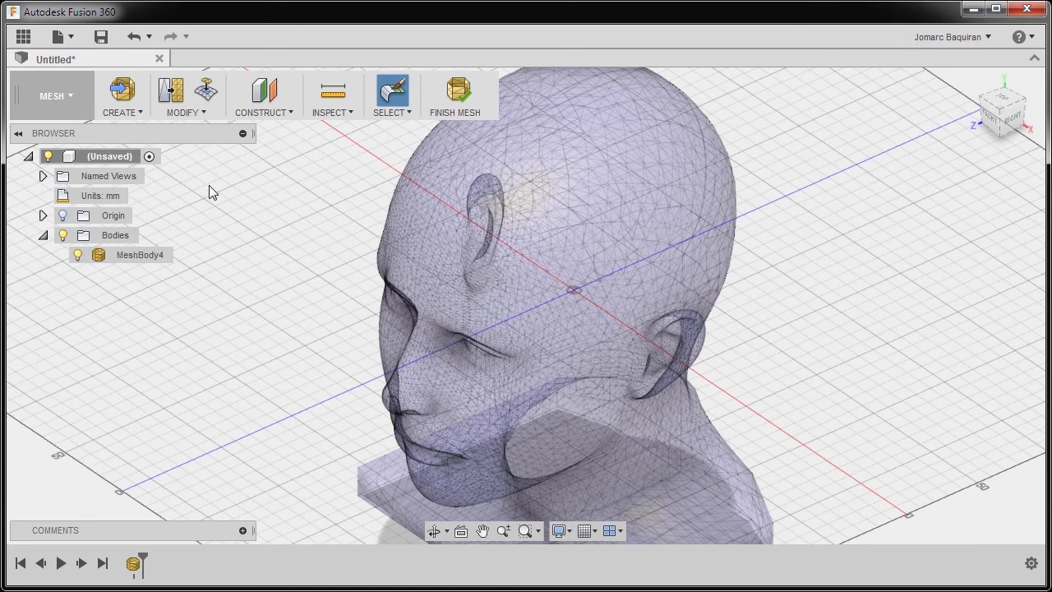
Step: Reduce MeshBody4 to a Face Count target of 4500 and inspect the coarser mesh
{"action": "left_click", "coordinate": [197, 113]}
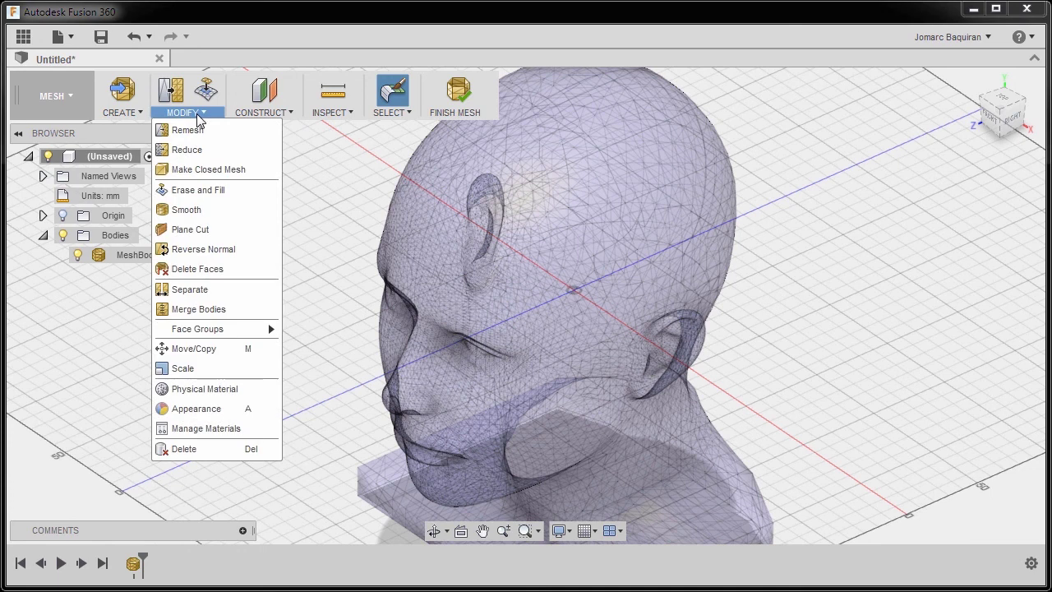
{"action": "left_click", "coordinate": [203, 152]}
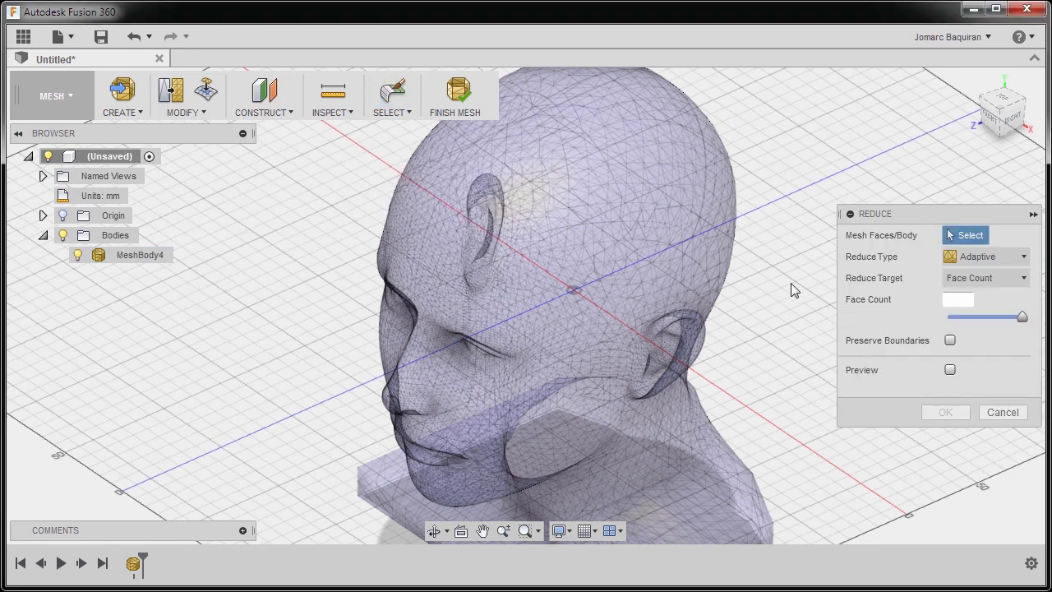
{"action": "left_click", "coordinate": [108, 261]}
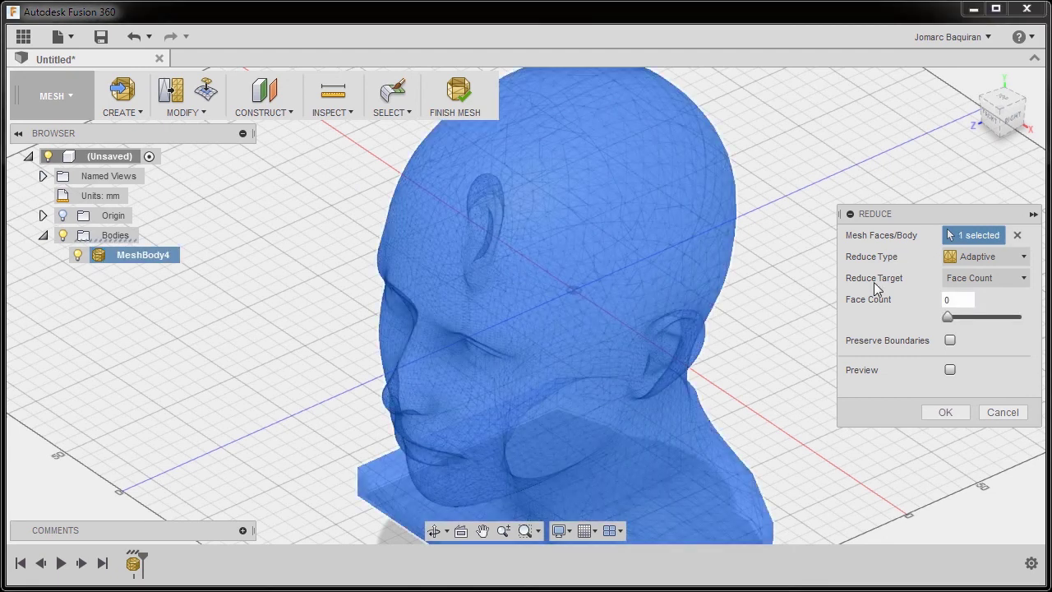
{"action": "left_click", "coordinate": [975, 278]}
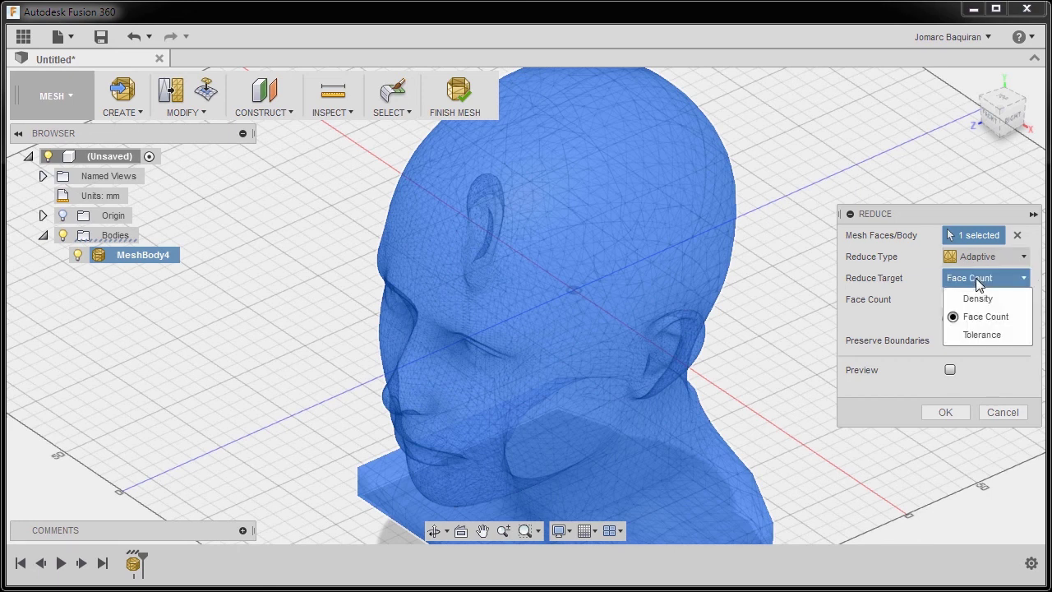
{"action": "left_click", "coordinate": [978, 284]}
{"action": "left_click", "coordinate": [958, 299]}
{"action": "type", "text": "45"}
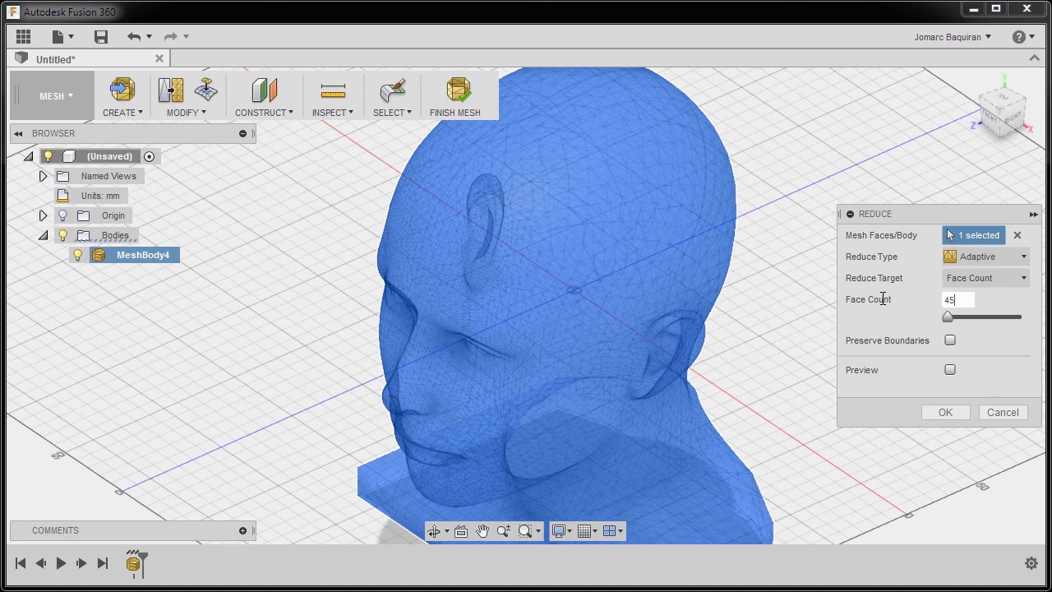
{"action": "type", "text": "00"}
{"action": "left_click", "coordinate": [950, 413]}
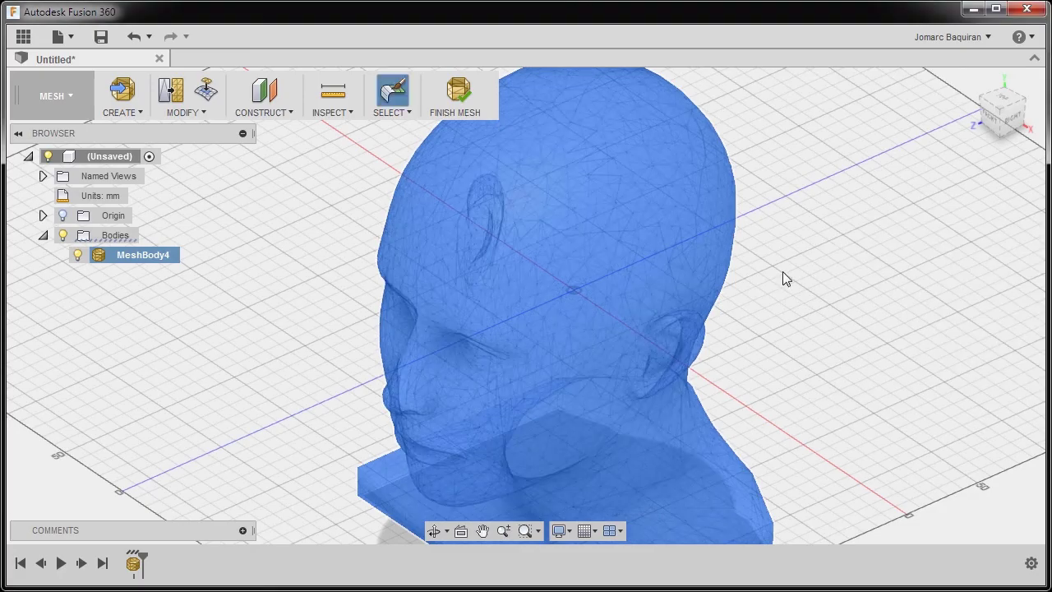
{"action": "left_click", "coordinate": [817, 304]}
{"action": "middle_click_drag", "start_coordinate": [827, 312], "coordinate": [852, 275], "text": "shift"}
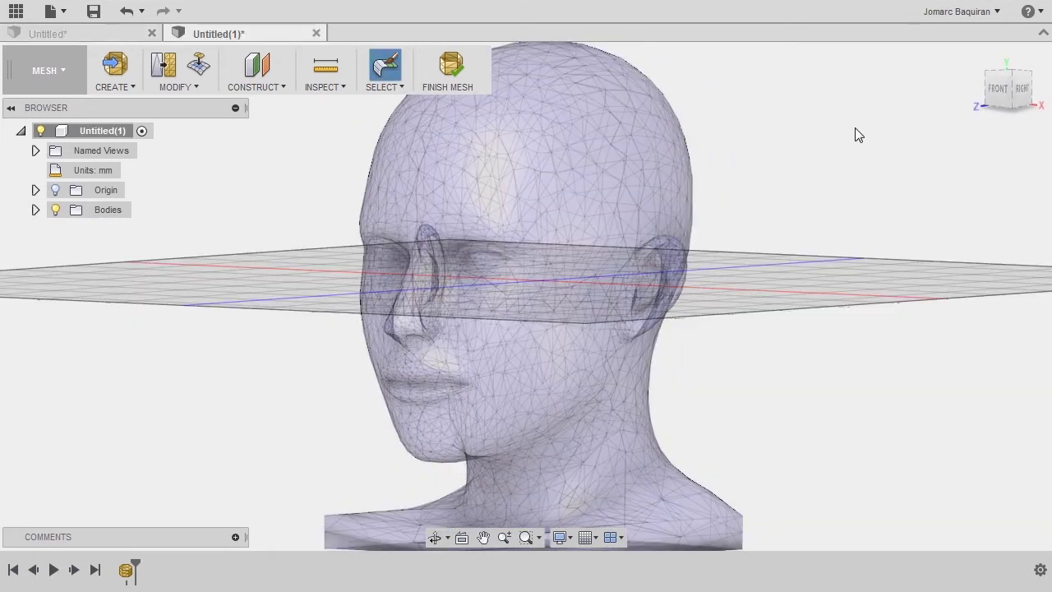
Step: Finish the mesh edit to return to the Model workspace and reset to the home isometric view
{"action": "left_click", "coordinate": [454, 76]}
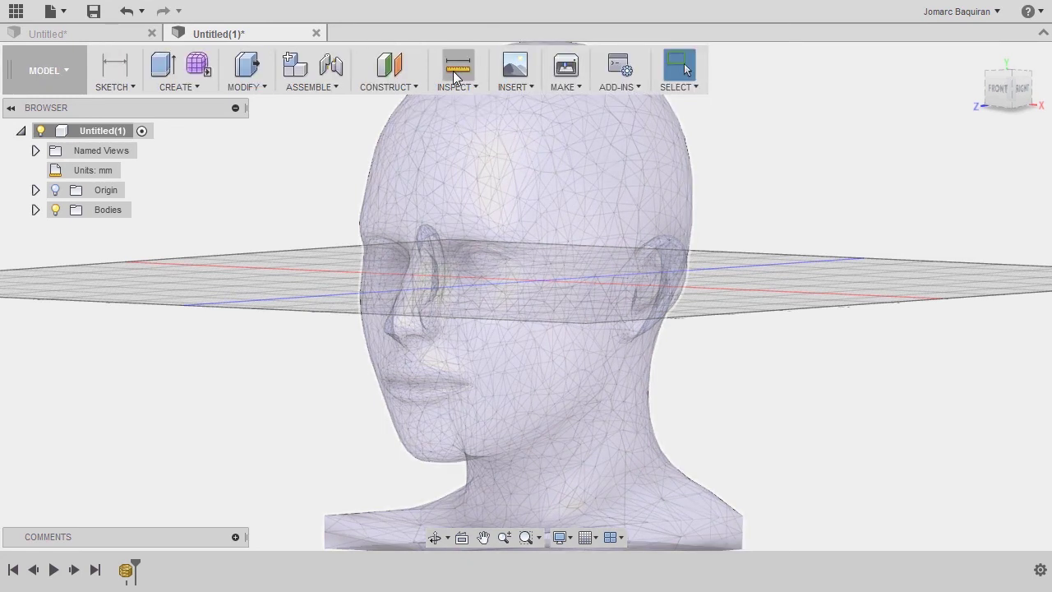
{"action": "left_click", "coordinate": [978, 55]}
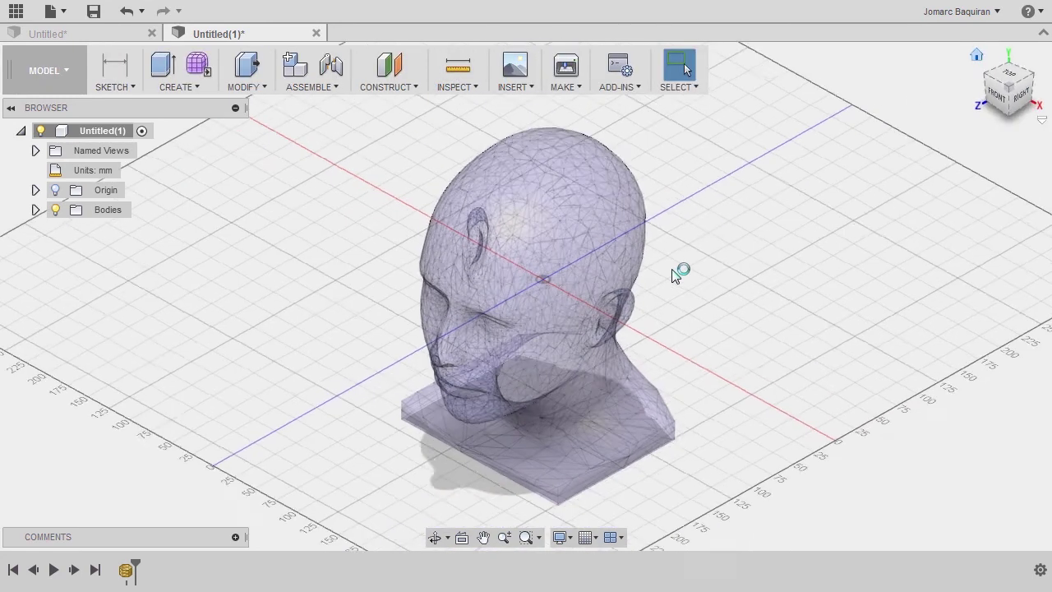